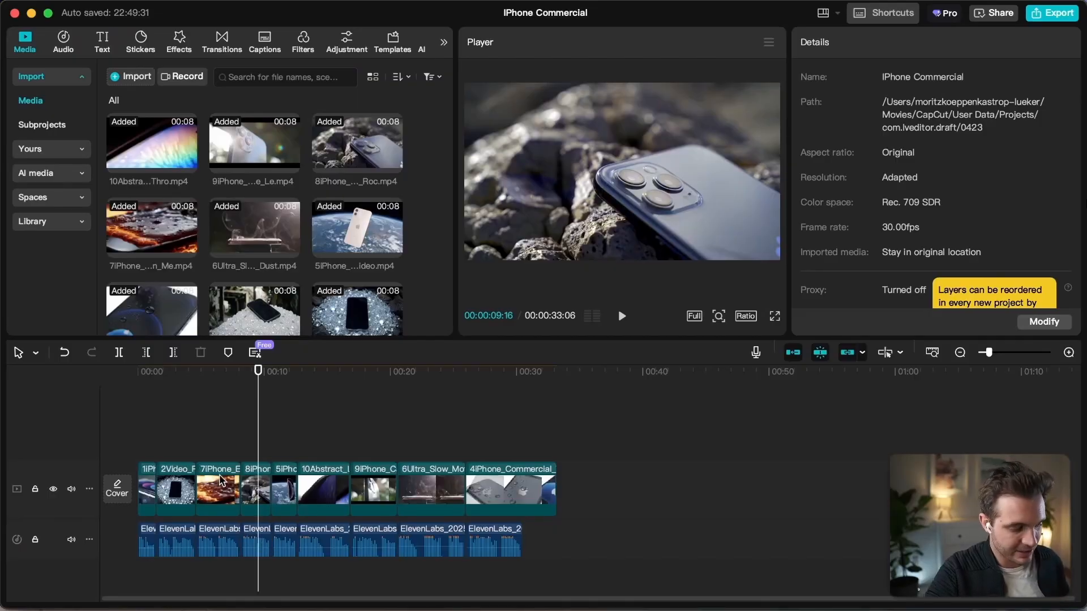
- Play back part of the iPhone commercial timeline to hear the narration over the video clips
left_click(177, 555)
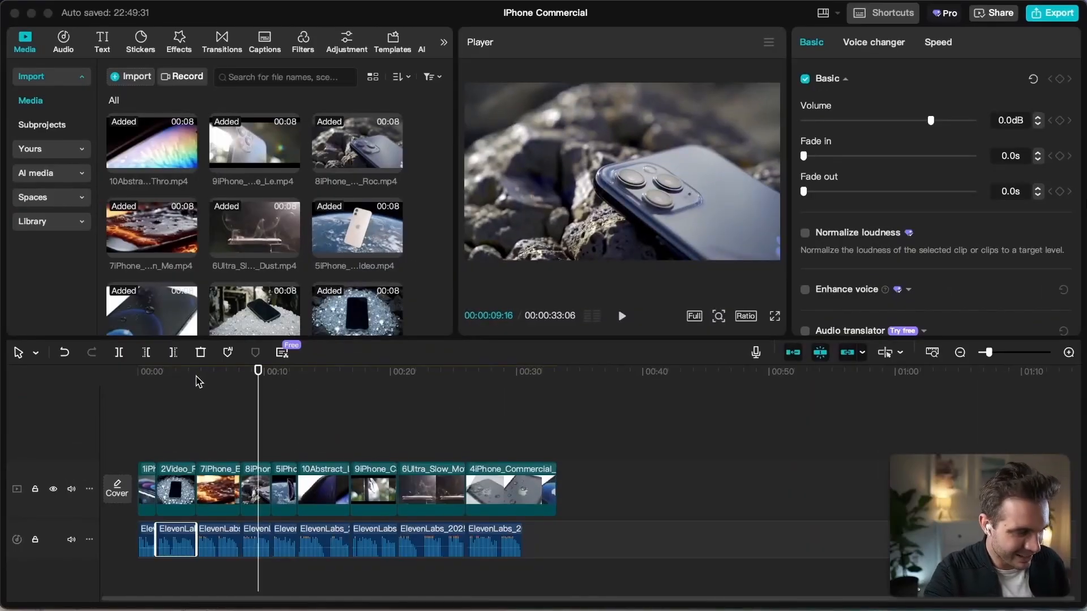
key("space")
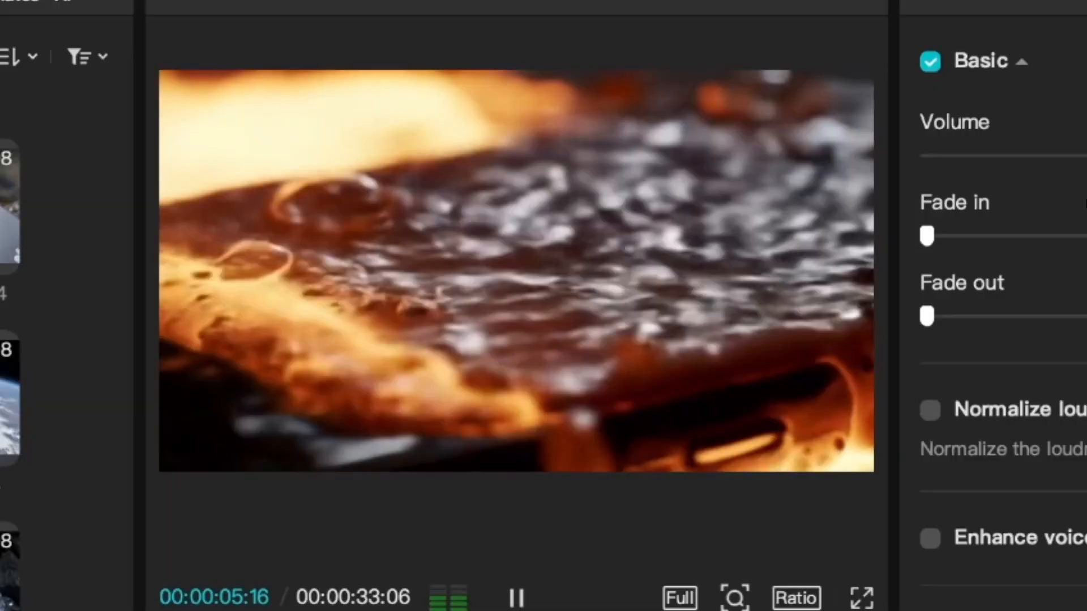
key("space")
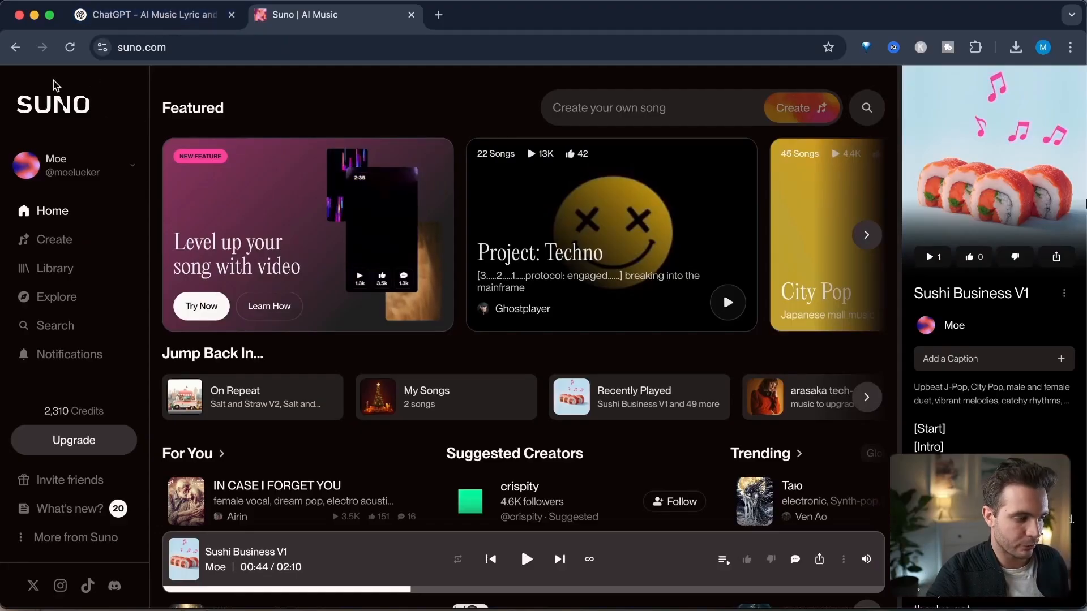
- Switch to ChatGPT and ask the music prompt GPT to suggest dramatic, tension building background music for a narrated commercial about the elemental forces of the iphone
left_click(148, 15)
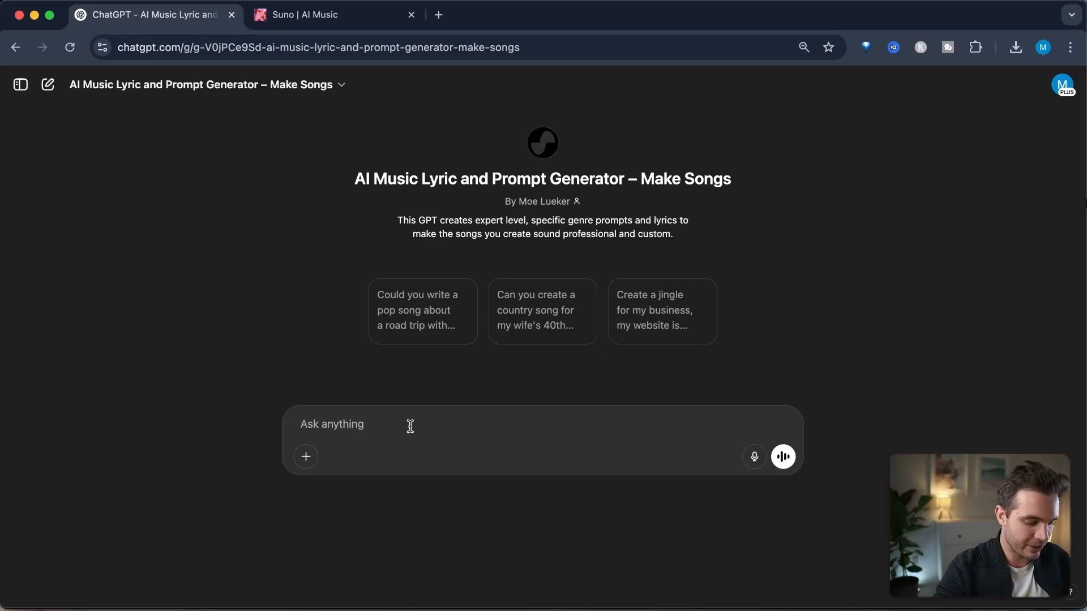
type("I need dramatic, tension building background music for this commercial. Please suggest what I should put as")
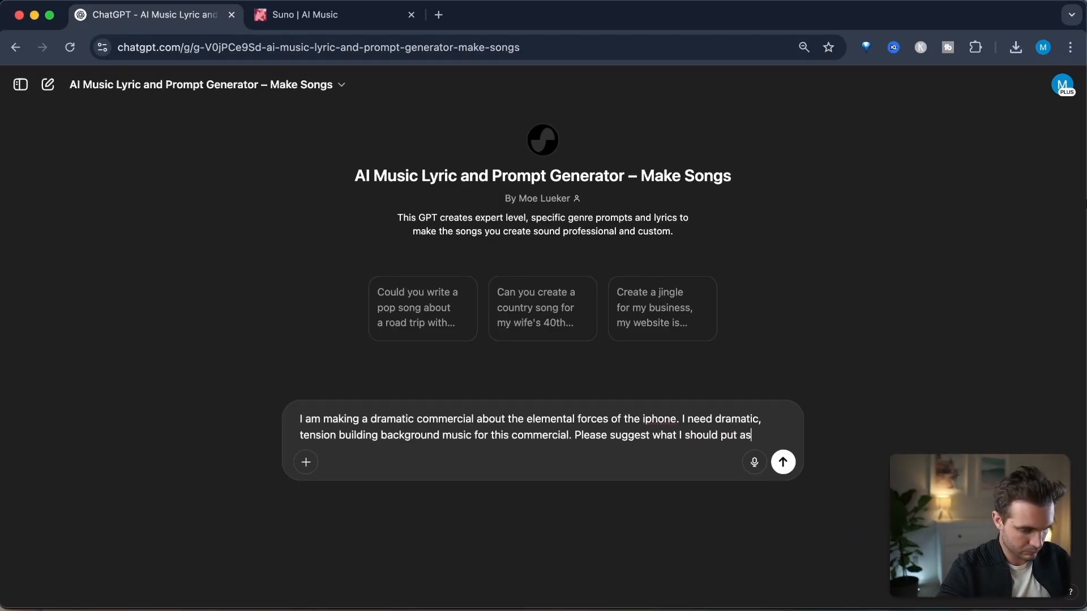
type(" the background music to the narration.")
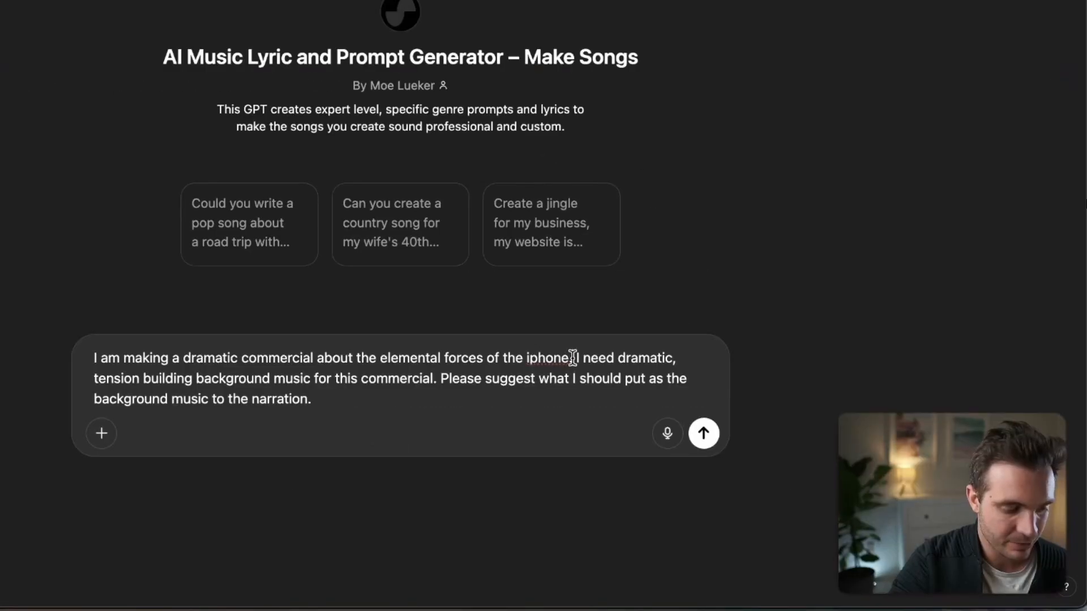
left_click_drag(573, 358, 22, 361)
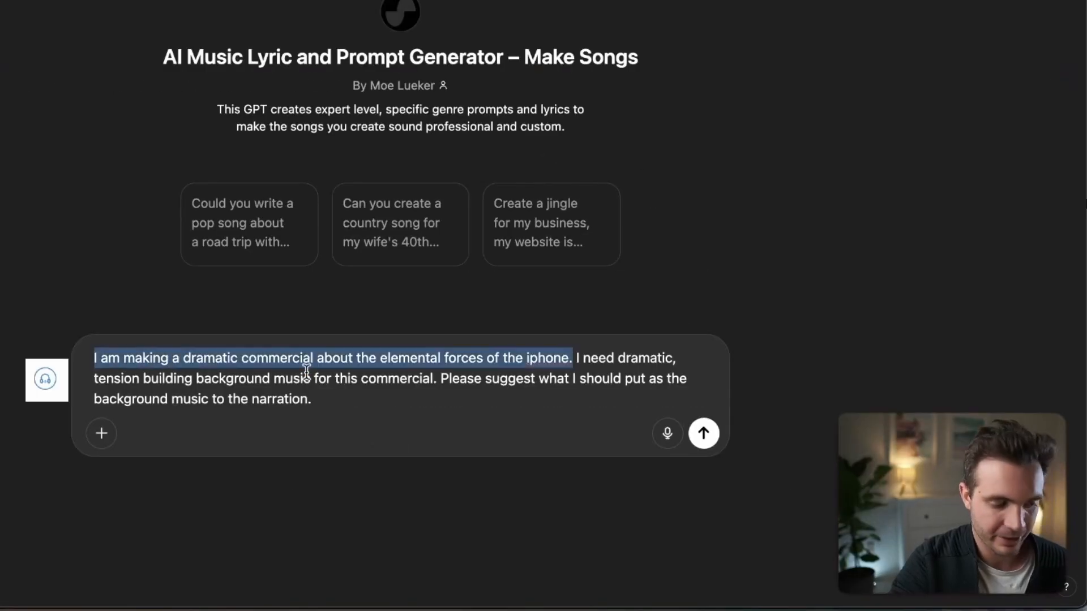
left_click(584, 363)
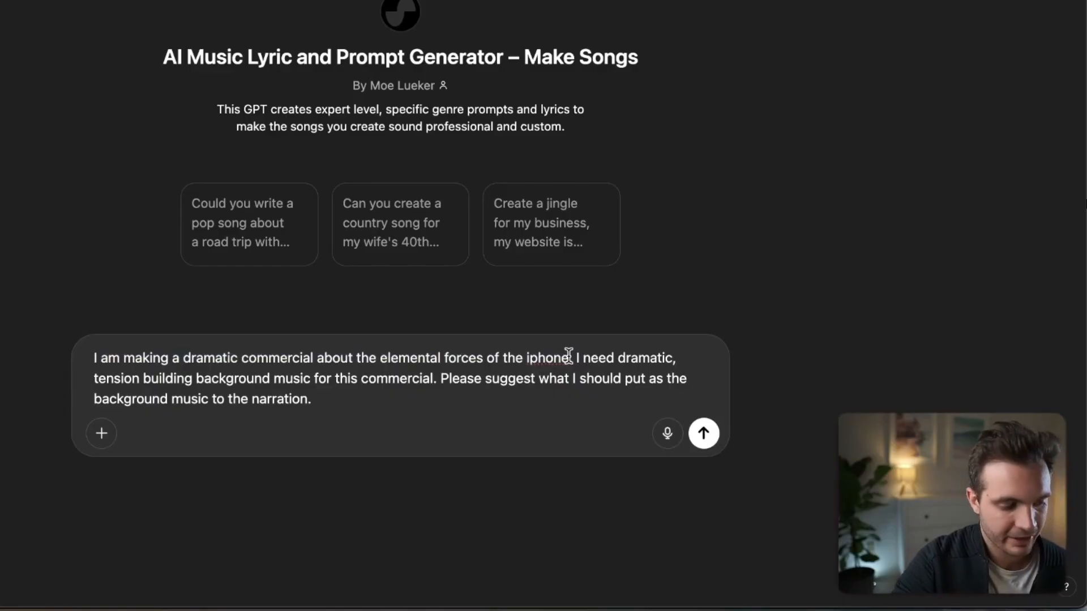
left_click_drag(583, 358, 640, 388)
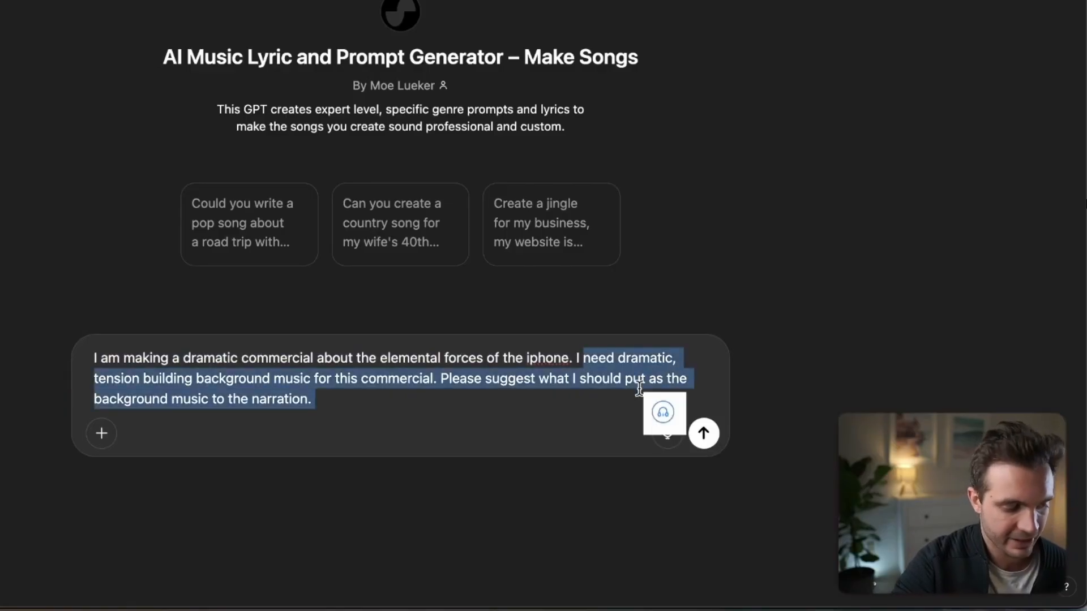
left_click(504, 398)
left_click_drag(443, 379, 517, 403)
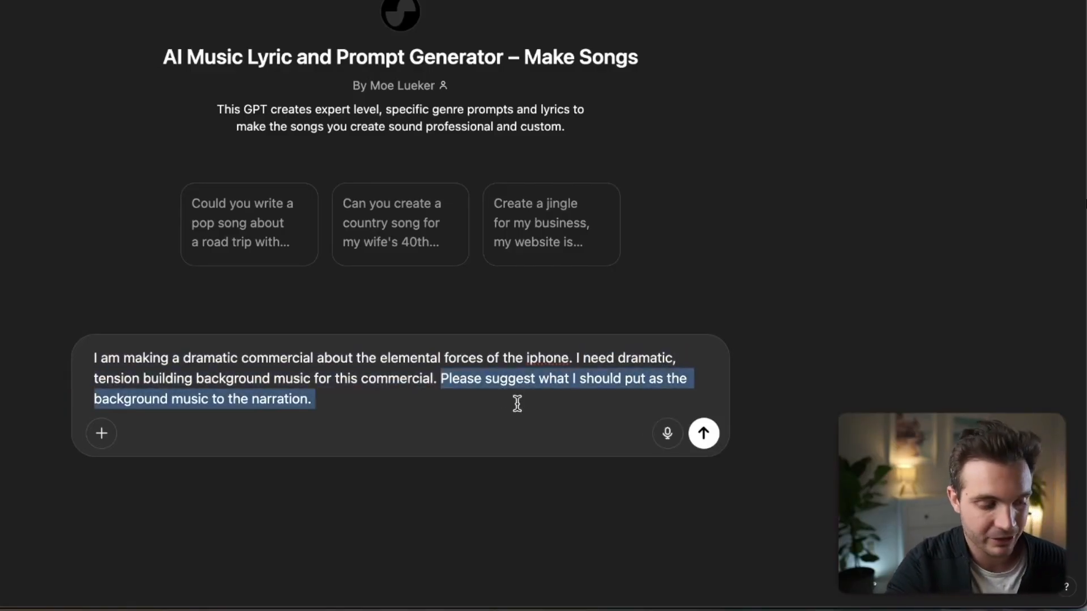
key("Right")
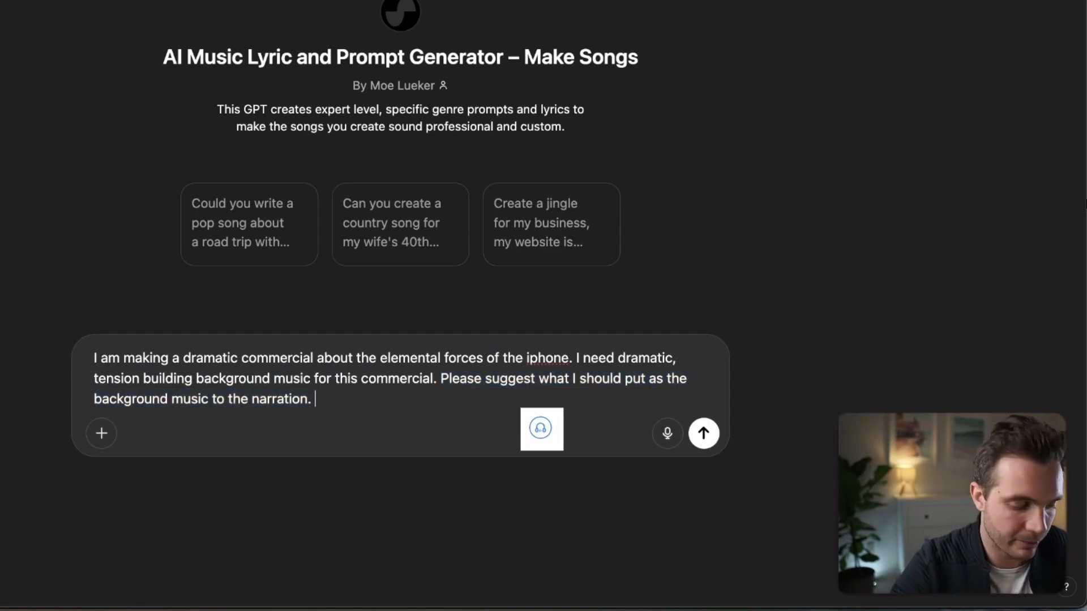
key("Return")
- Copy "Cinematic orchestral, intense build-up, epic strings and deep percussion, suspenseful," from the suggested Suno prompt, leaving out the male voice part
left_click_drag(68, 287, 146, 287)
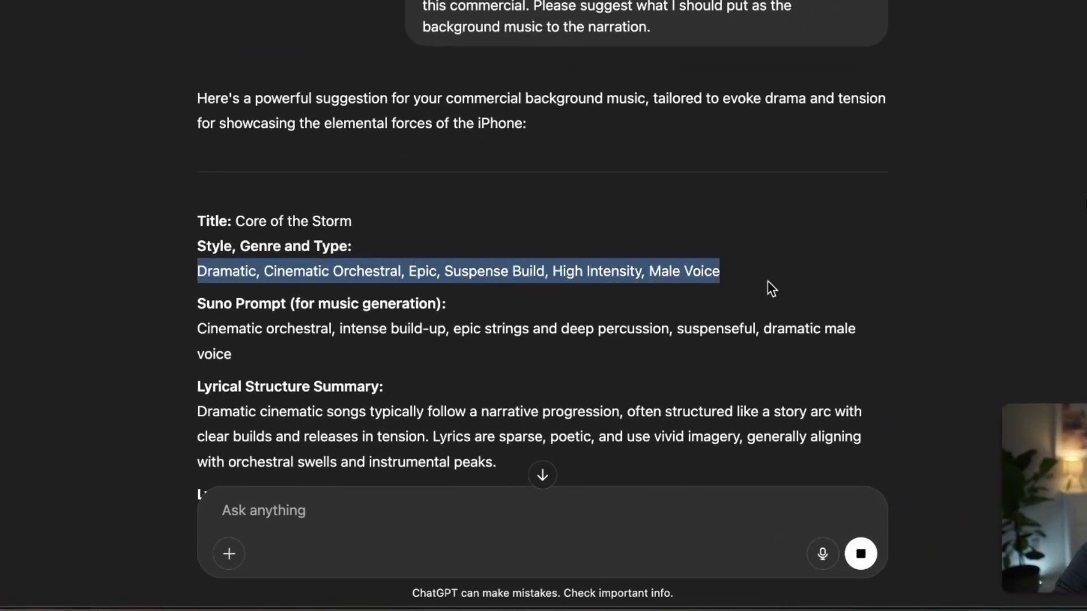
left_click_drag(768, 280, 806, 281)
left_click(250, 365)
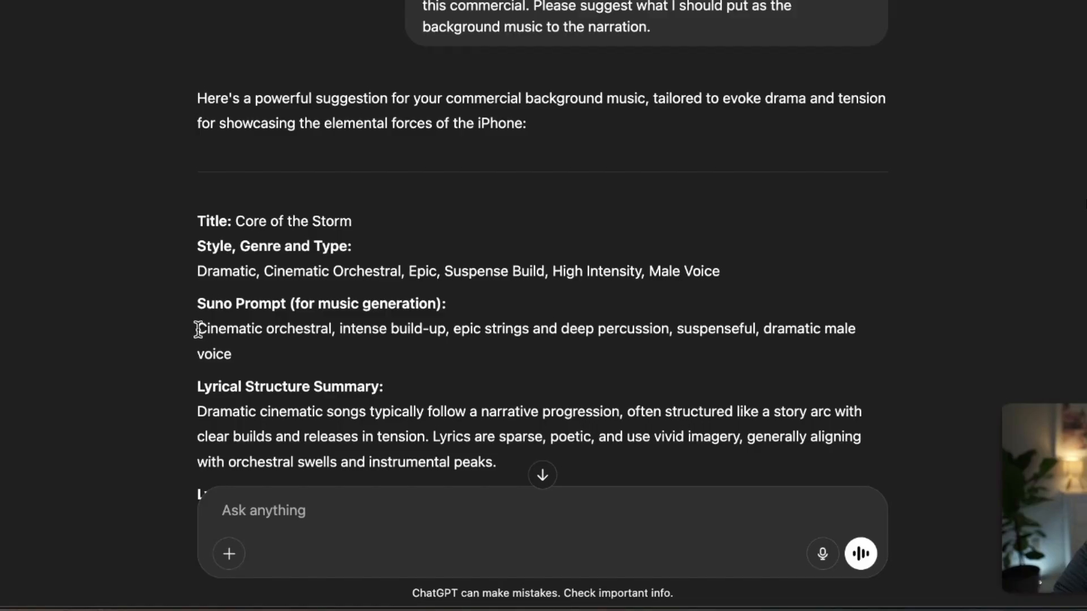
left_click_drag(199, 330, 278, 366)
left_click_drag(759, 329, 189, 328)
key("super+c")
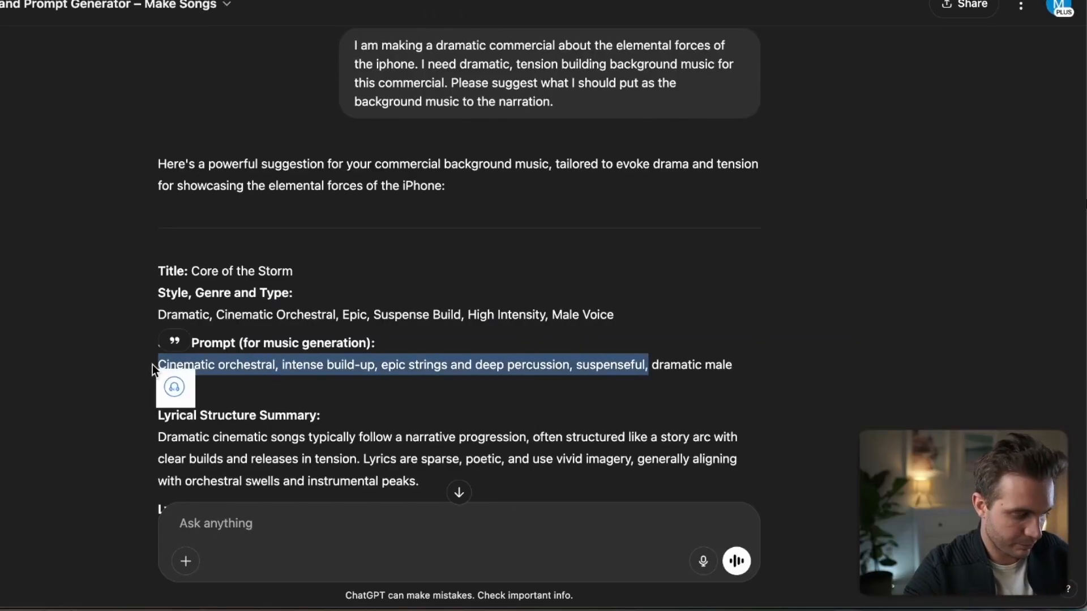
left_click(462, 377)
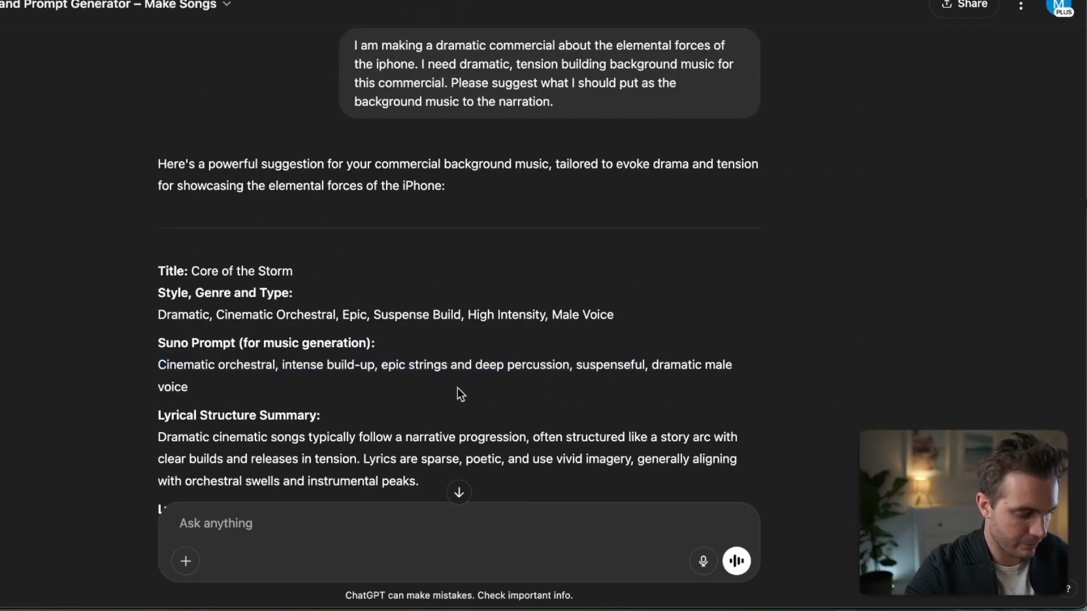
key("super+Tab")
key("Escape")
- Switch to Suno and generate a custom instrumental titled Commercial Dramatic Song V1, using the copied prompt as its styles
left_click(306, 15)
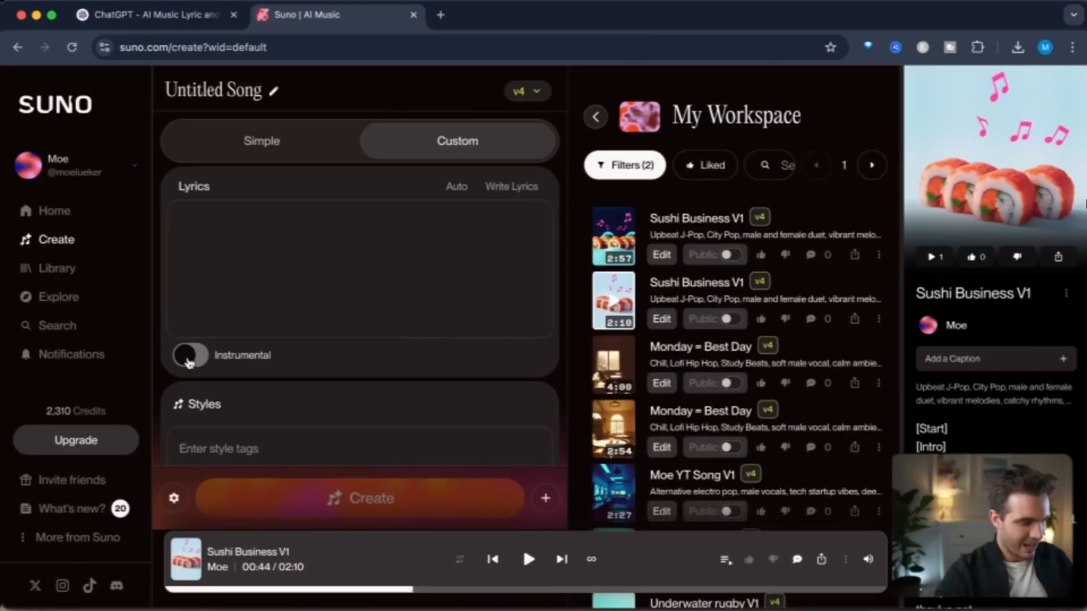
left_click(212, 340)
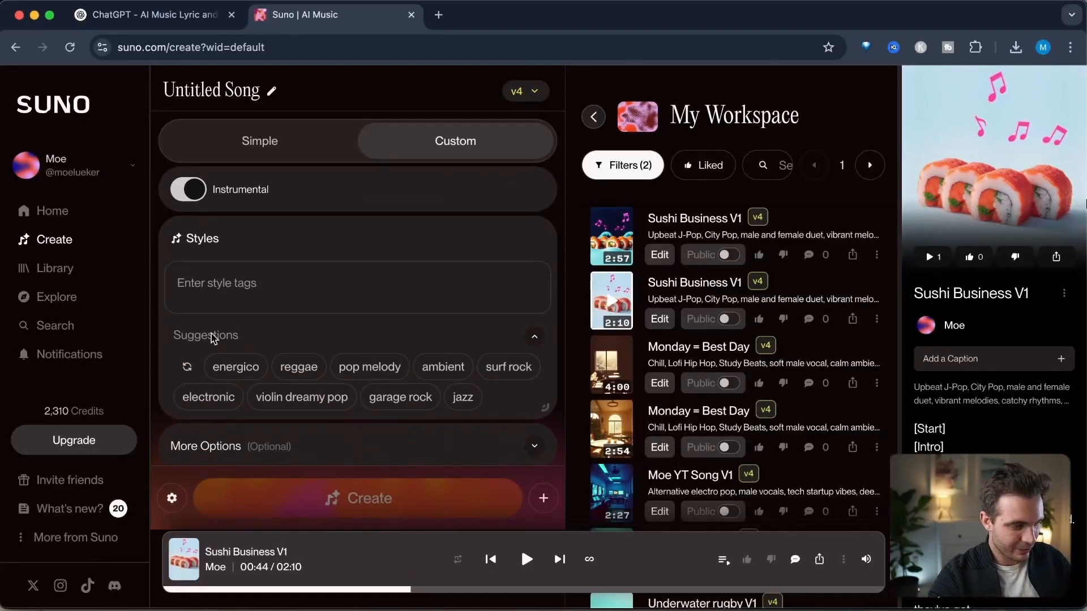
left_click(221, 288)
key("super+v")
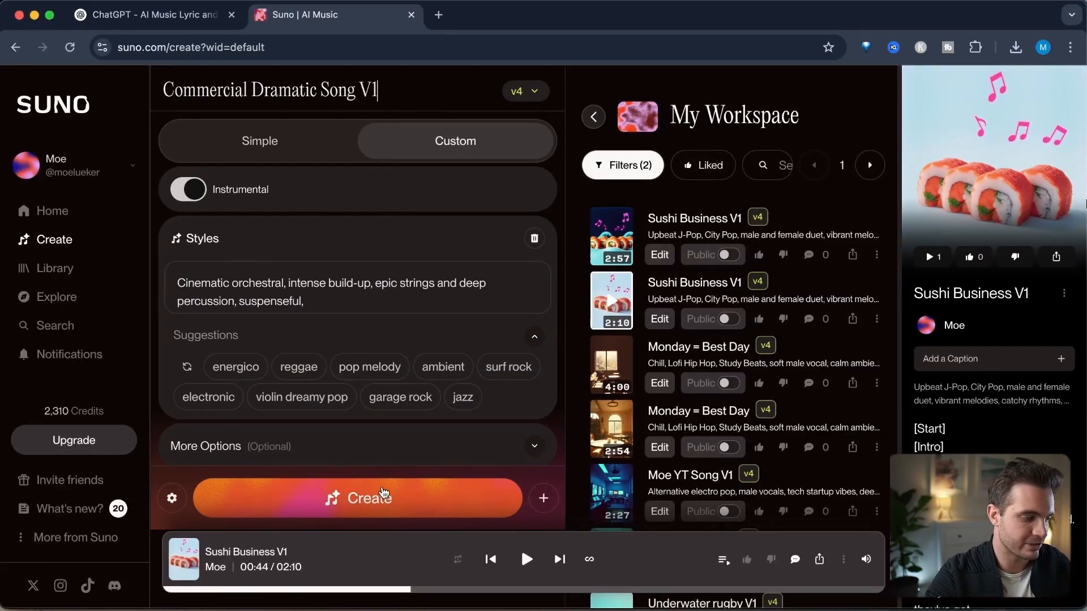
left_click(363, 511)
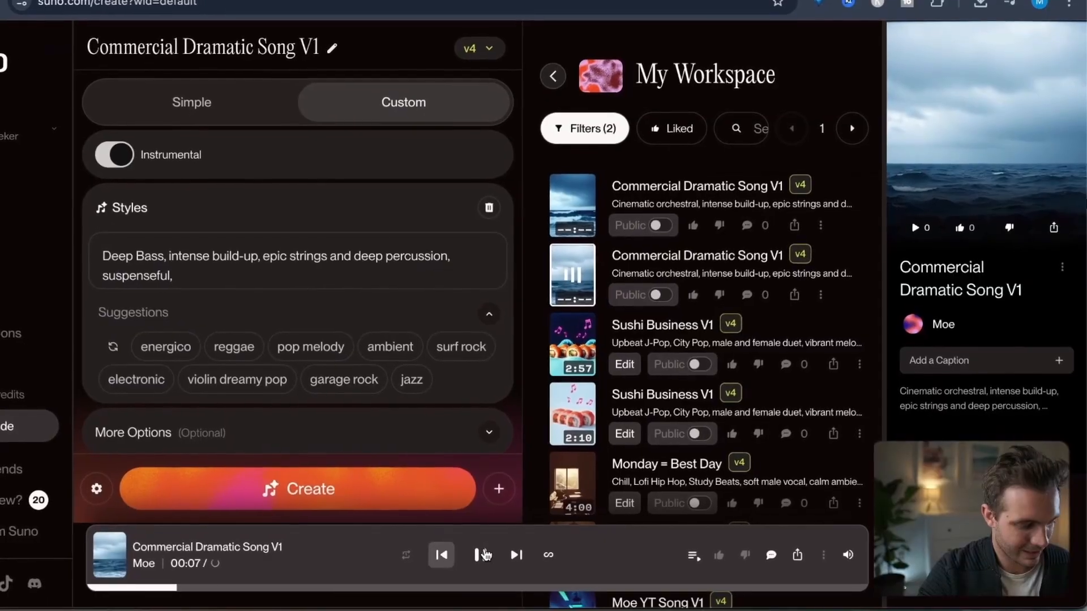
- Pause playback and generate Commercial Dramatic Song V2 with the styles "Deep Bass, suspenseful build-up, epic strings, suspenseful,"
left_click(489, 555)
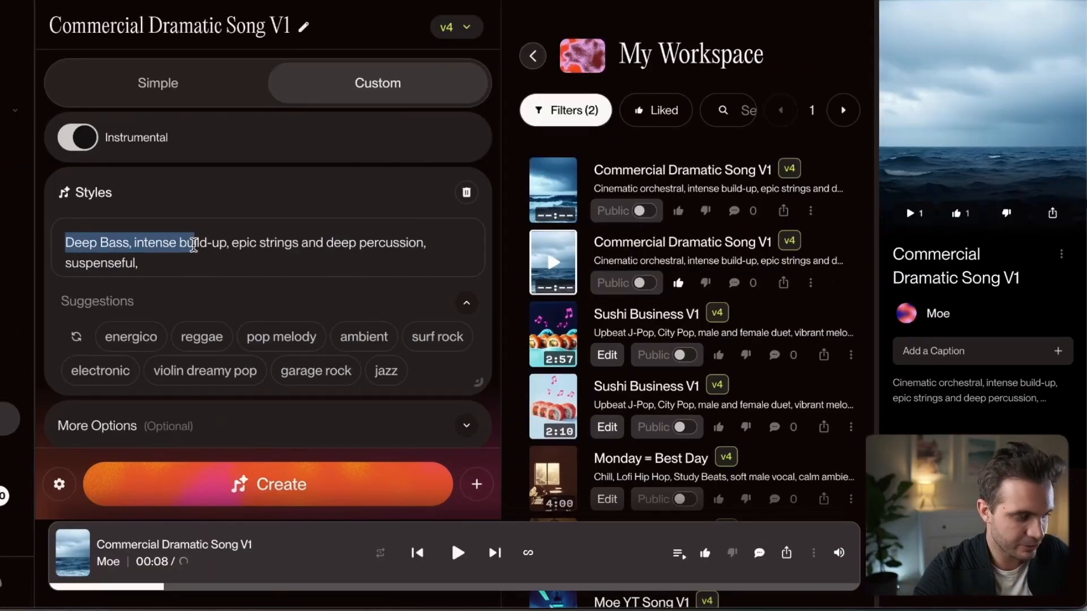
left_click_drag(155, 247, 135, 243)
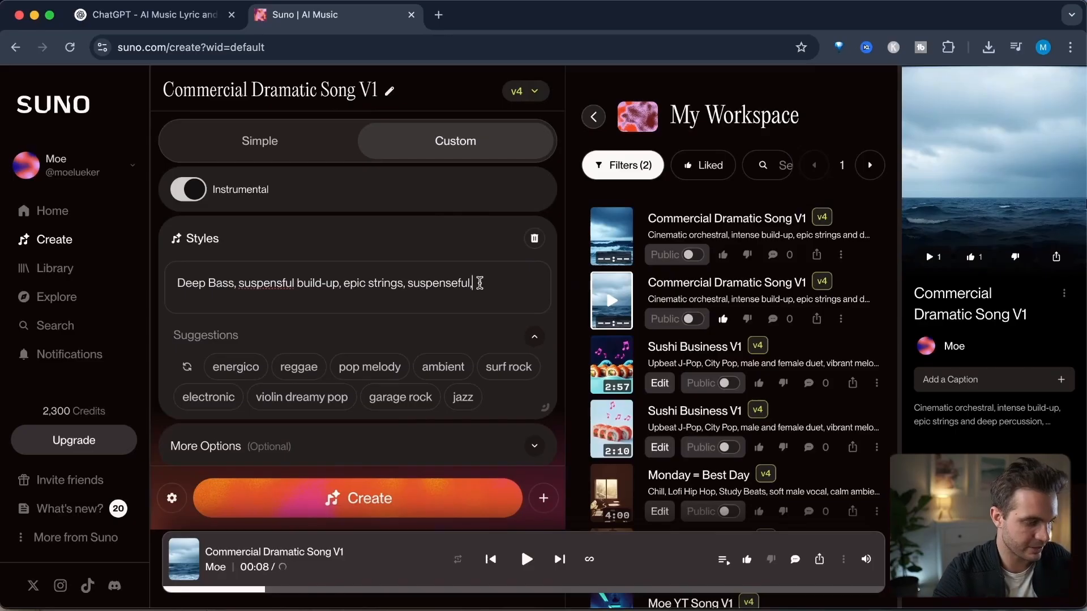
scroll(255, 277, "down", 2)
left_click(390, 498)
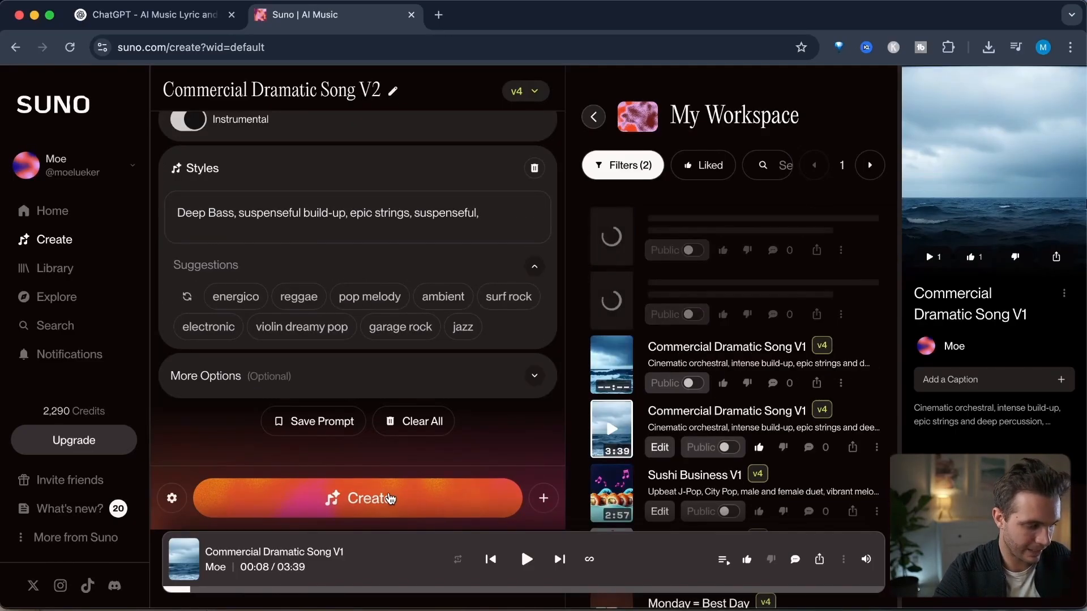
- Listen to both generated takes of Commercial Dramatic Song V2 to judge whether they suit the commercial
left_click(616, 241)
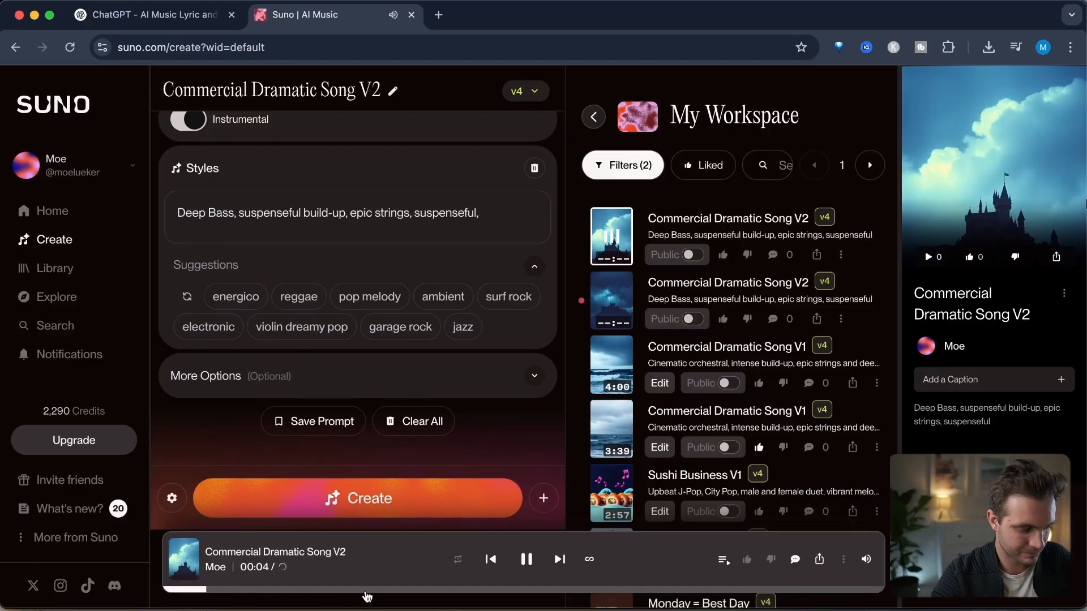
scroll(682, 463, "down", 15)
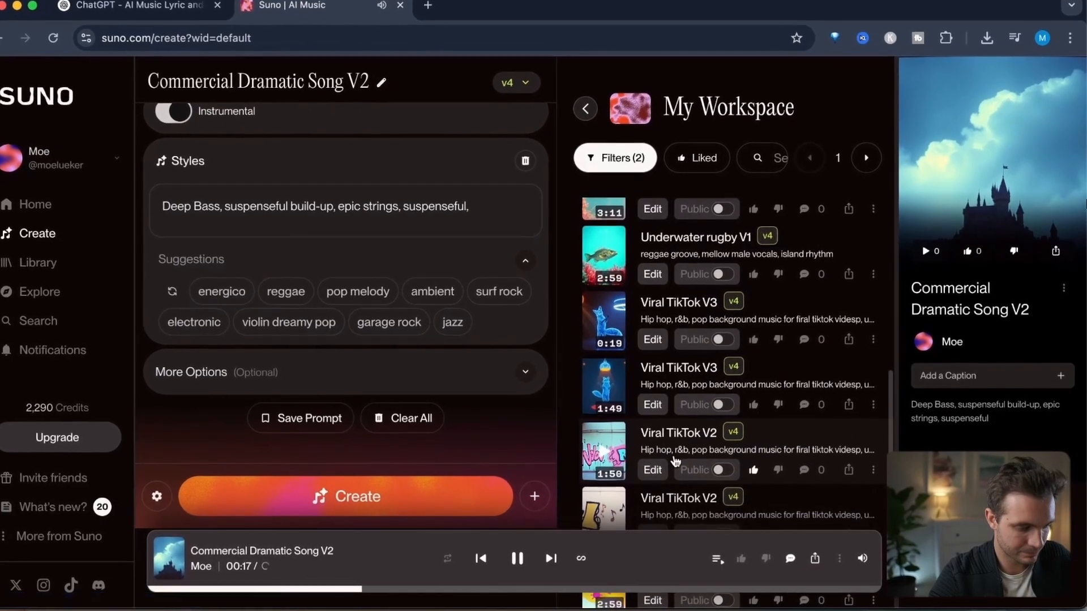
scroll(672, 459, "down", 5)
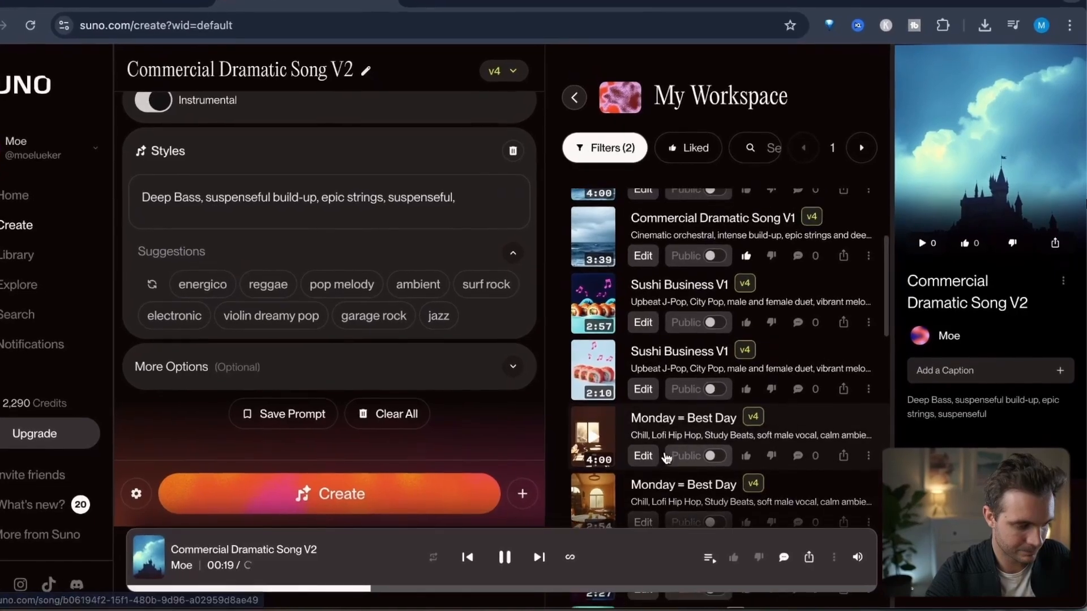
scroll(664, 457, "down", 2)
scroll(664, 456, "up", 5)
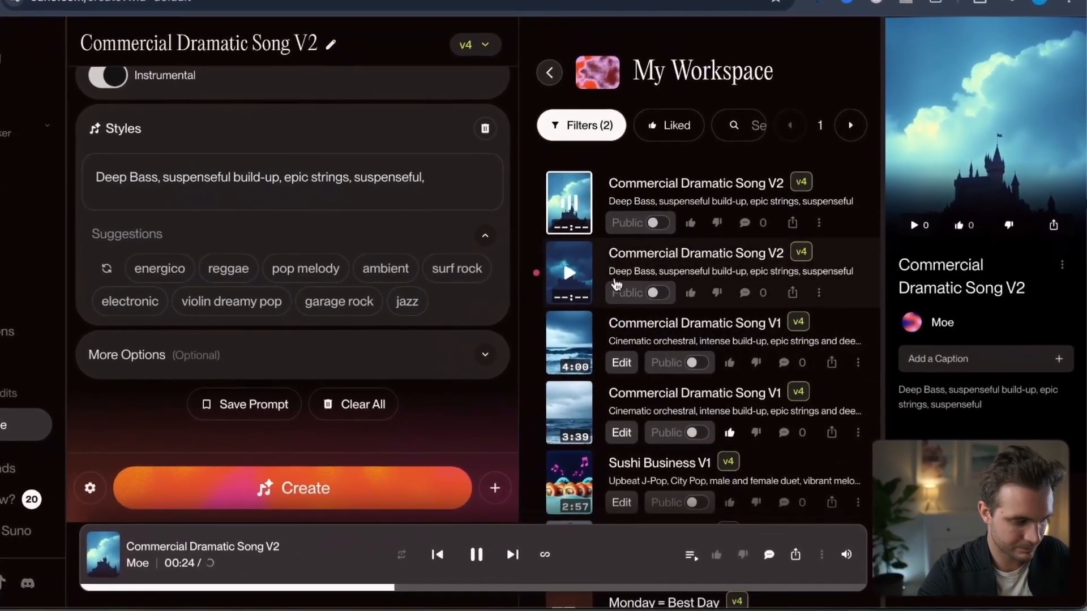
left_click(476, 555)
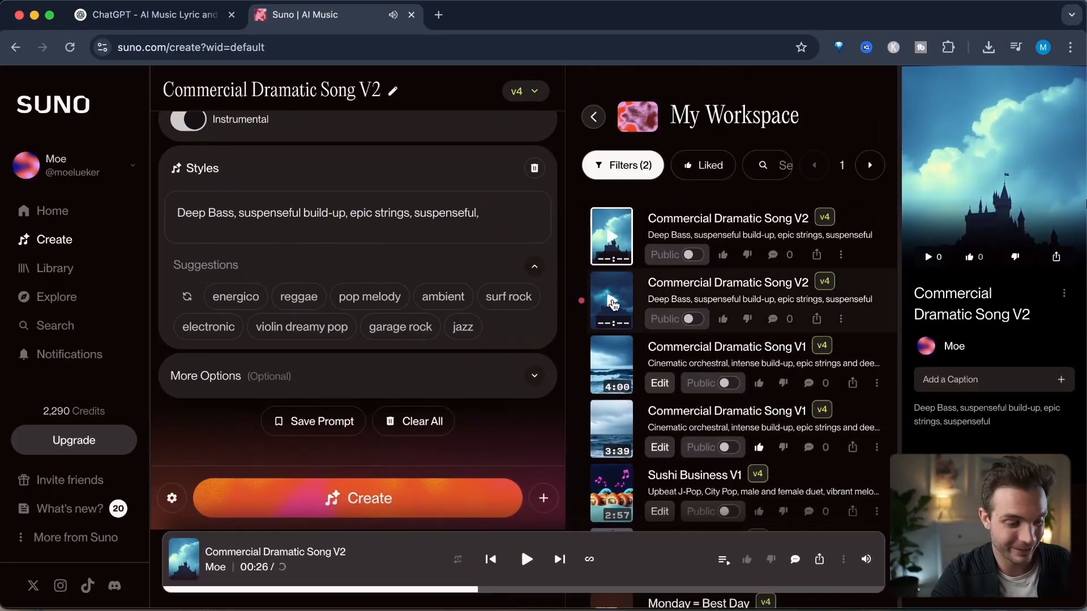
left_click(613, 304)
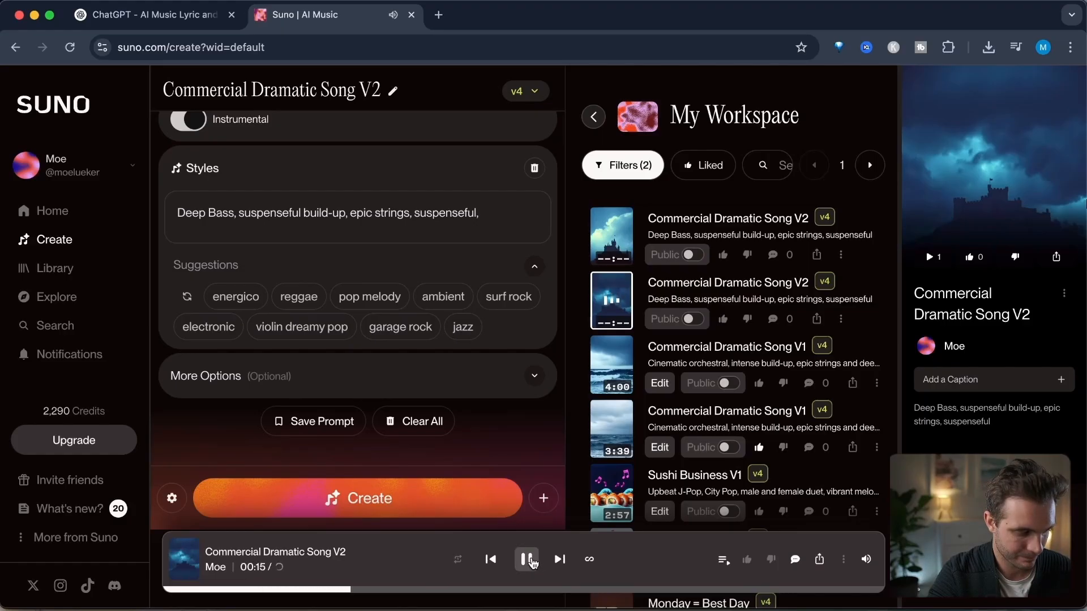
left_click(220, 589)
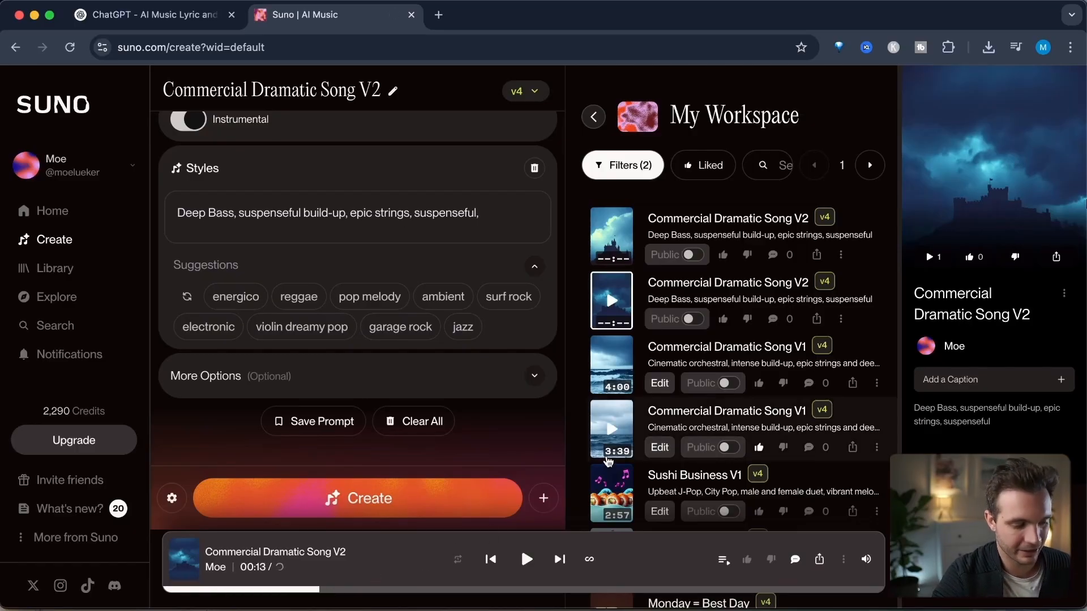
- Play the liked 3:39 take of Commercial Dramatic Song V1 and download it as MP3 audio
left_click(611, 429)
left_click(877, 447)
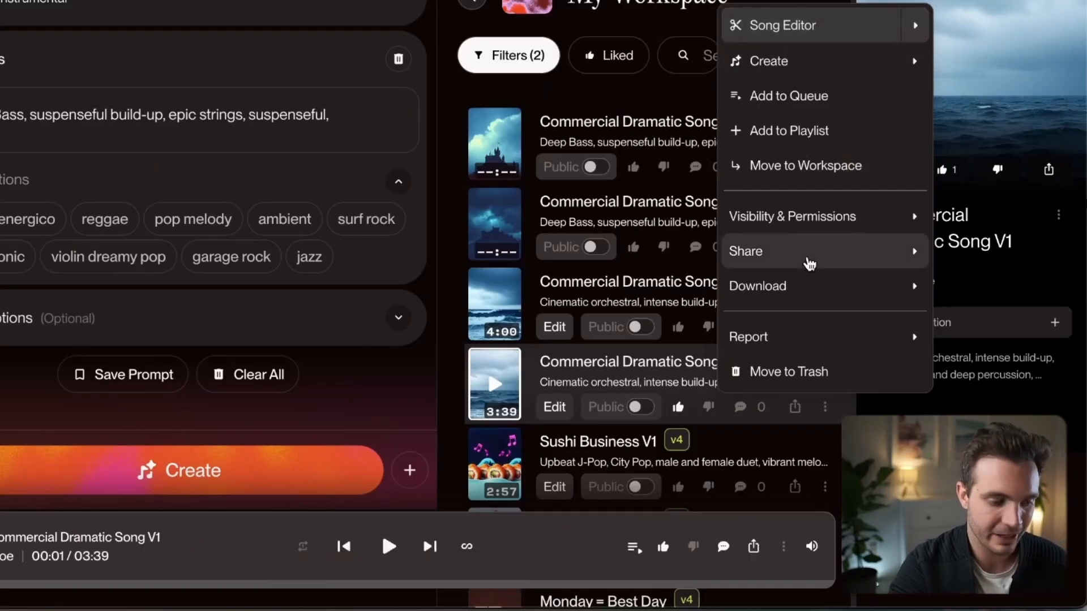
mouse_move(813, 354)
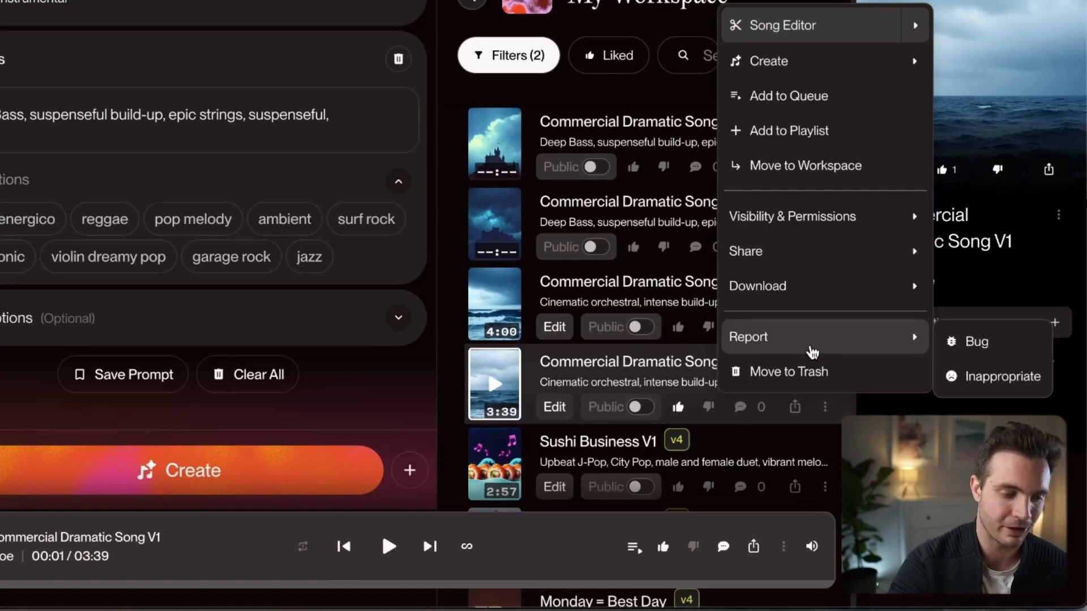
mouse_move(799, 304)
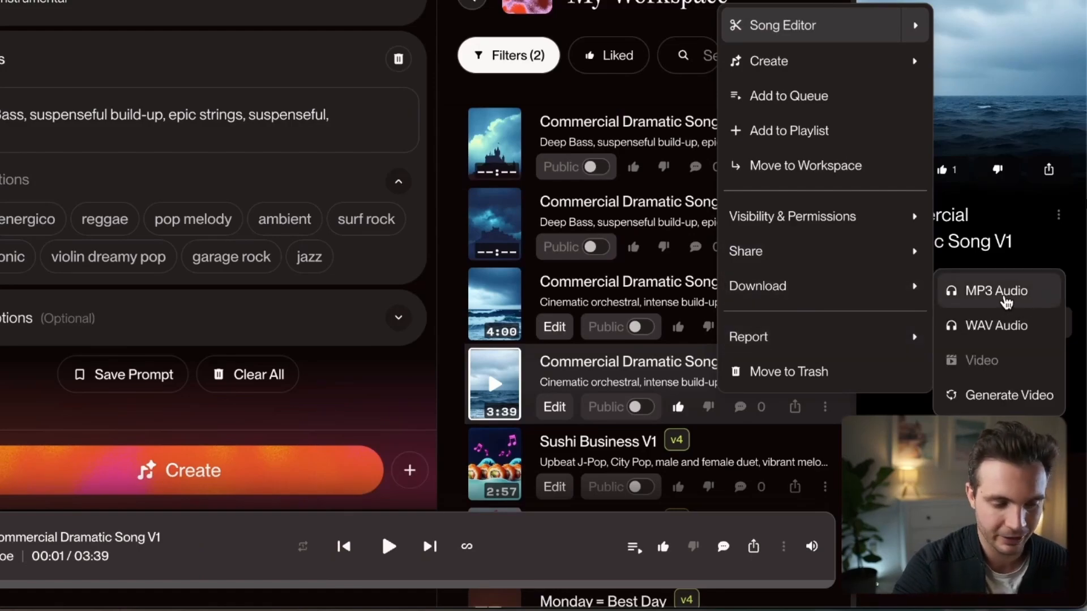
left_click(1006, 303)
- Switch to CapCut, place Commercial Dramatic Song V1.mp3 at the timeline start below the narration, and set its volume to -5.0 dB
key("super+Tab")
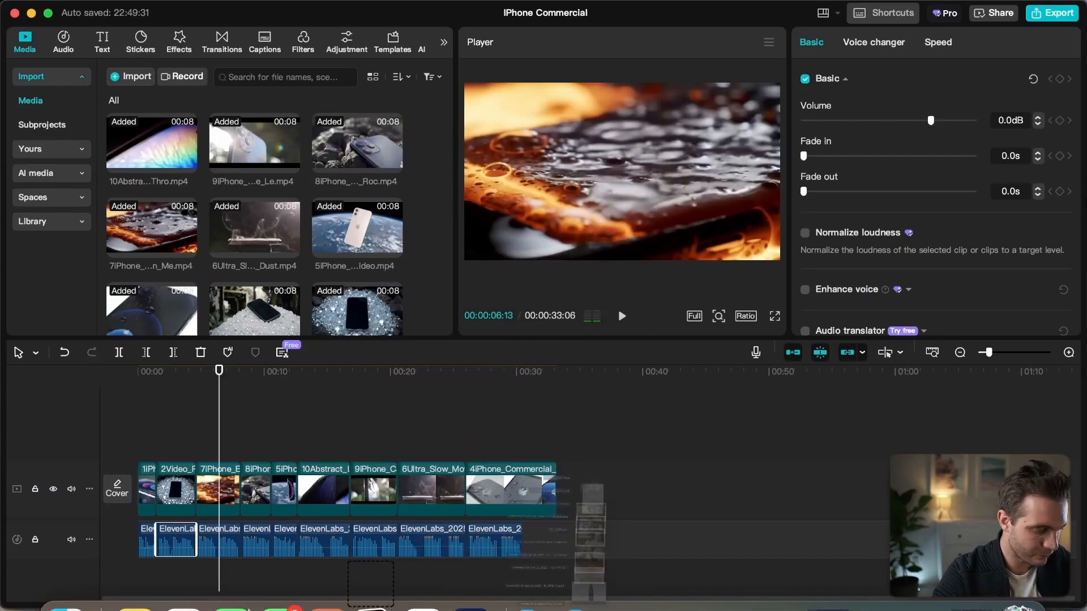
left_click_drag(373, 587, 123, 565)
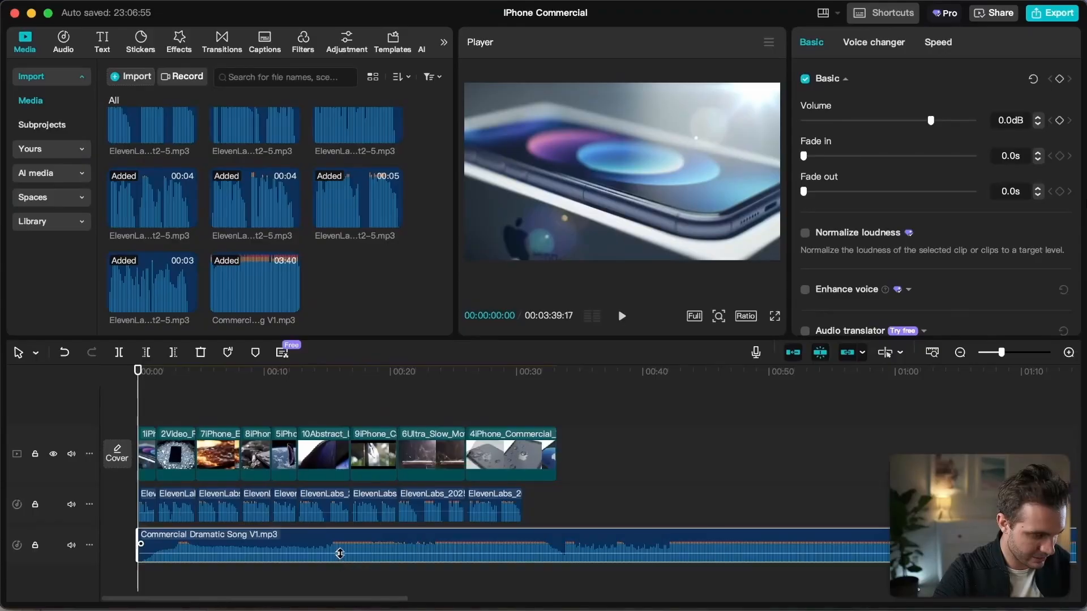
left_click_drag(339, 554, 340, 555)
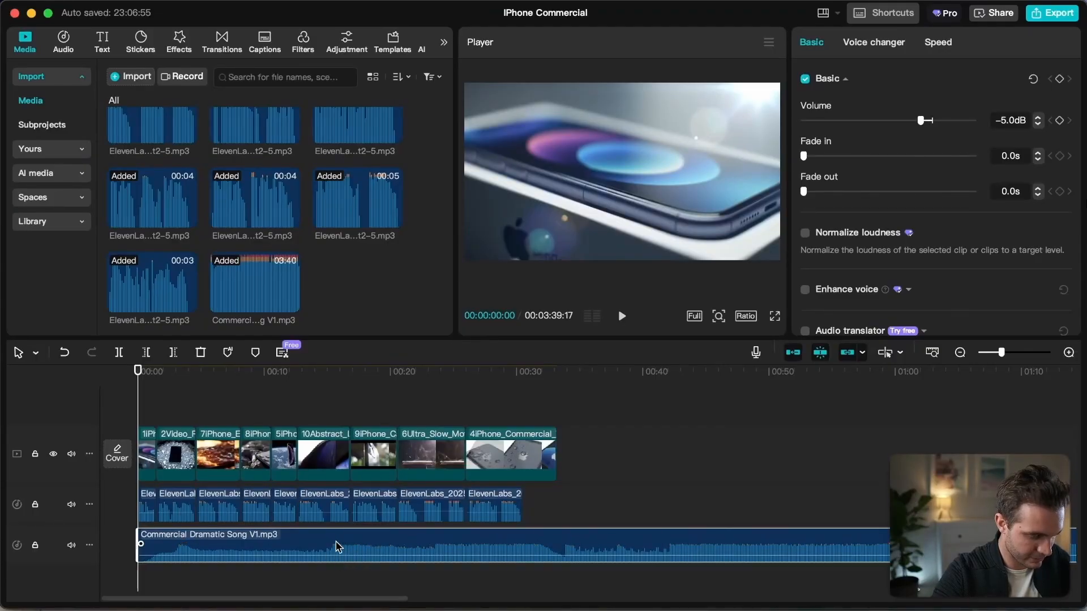
- Trim about 3 seconds off the start of Commercial Dramatic Song V1.mp3, align it with the timeline start, and play the commercial's mix
left_click_drag(139, 560, 167, 561)
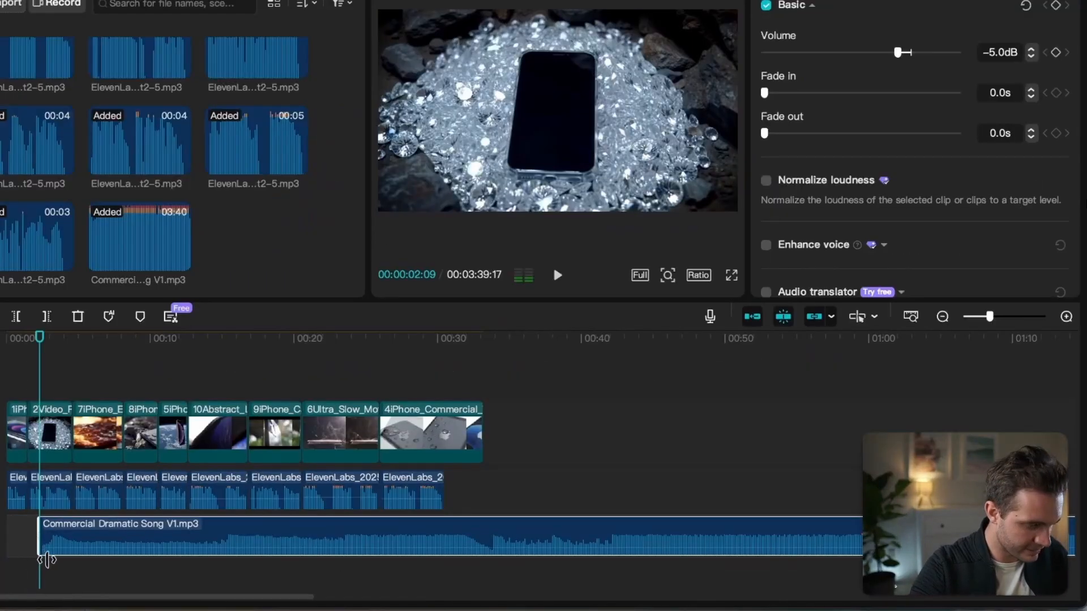
left_click_drag(47, 560, 53, 560)
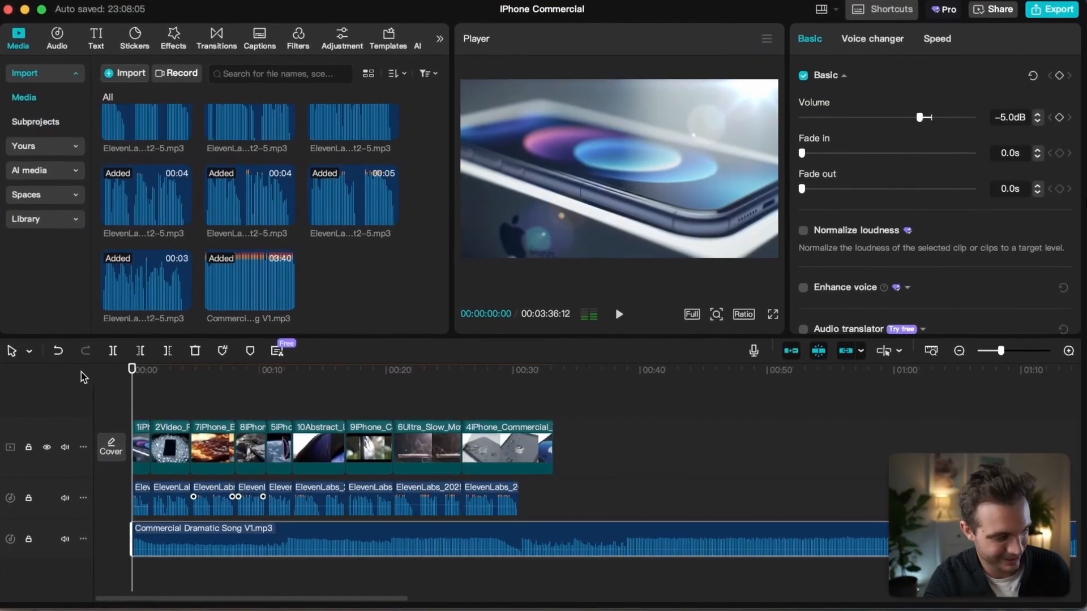
key("space")
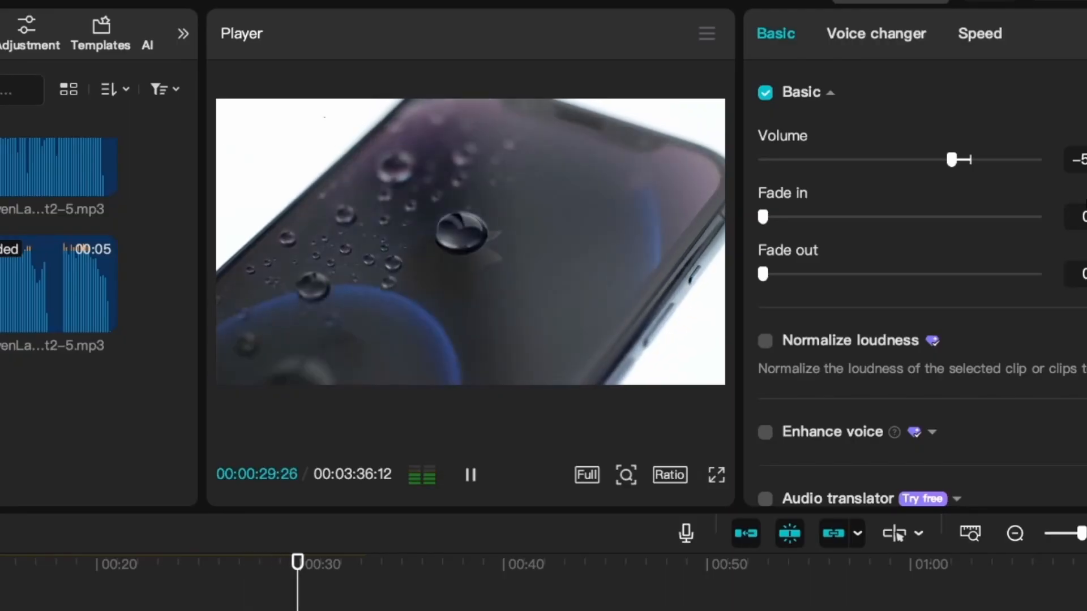
left_click(470, 474)
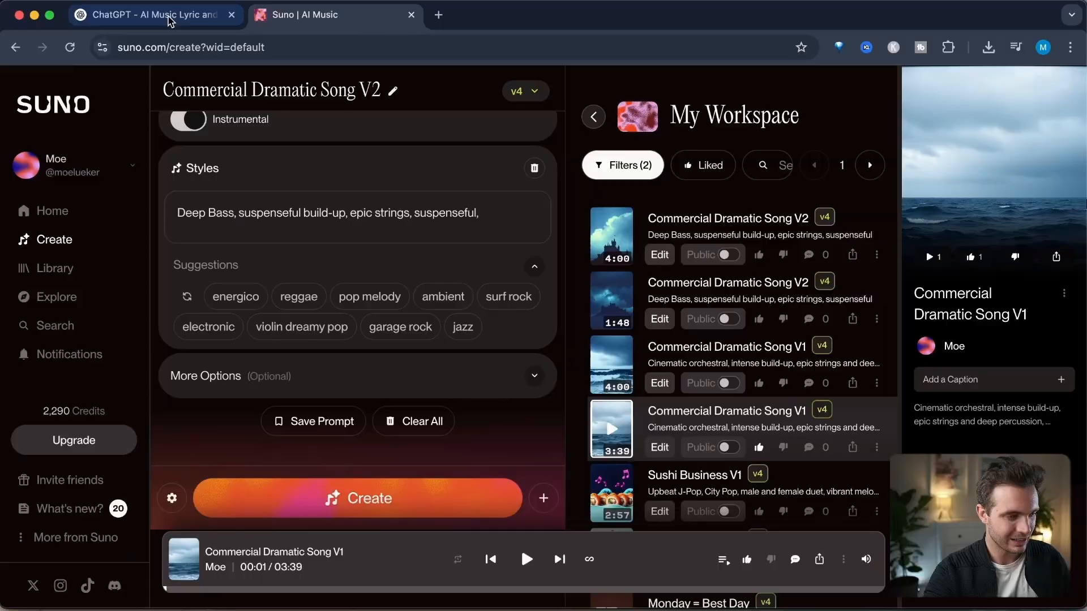
- Switch to ChatGPT and write a request for the prompt and lyrics of a quick, upbeat, clever iPhone jingle for a 30 seconds product video
left_click(168, 17)
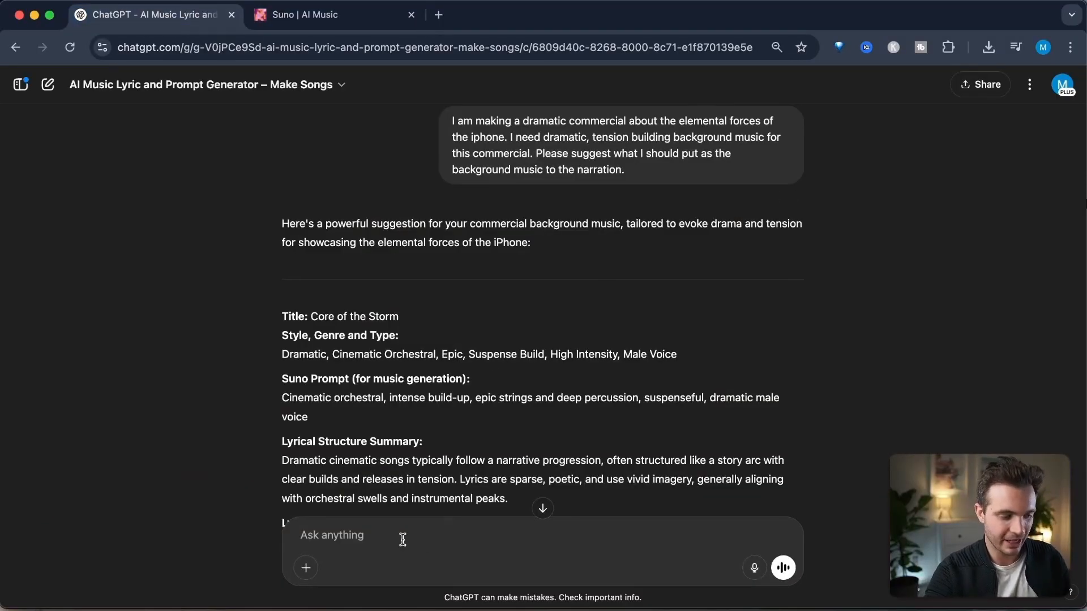
scroll(450, 438, "down", 15)
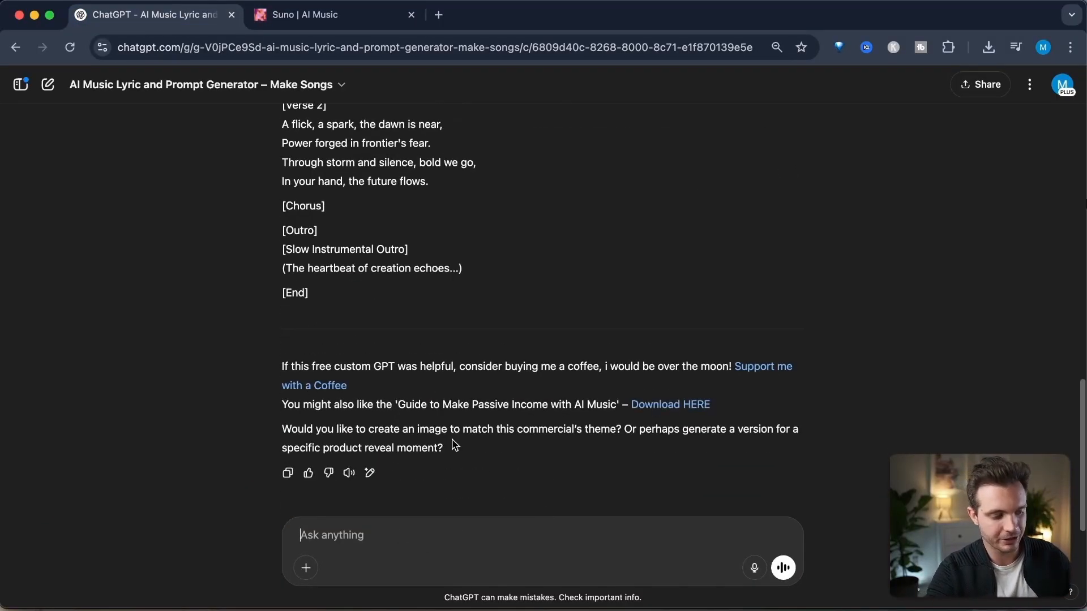
key("BackSpace")
key("BackSpace")
type("iphone that is clever and relevant. Please give me the prompt and lyrics.")
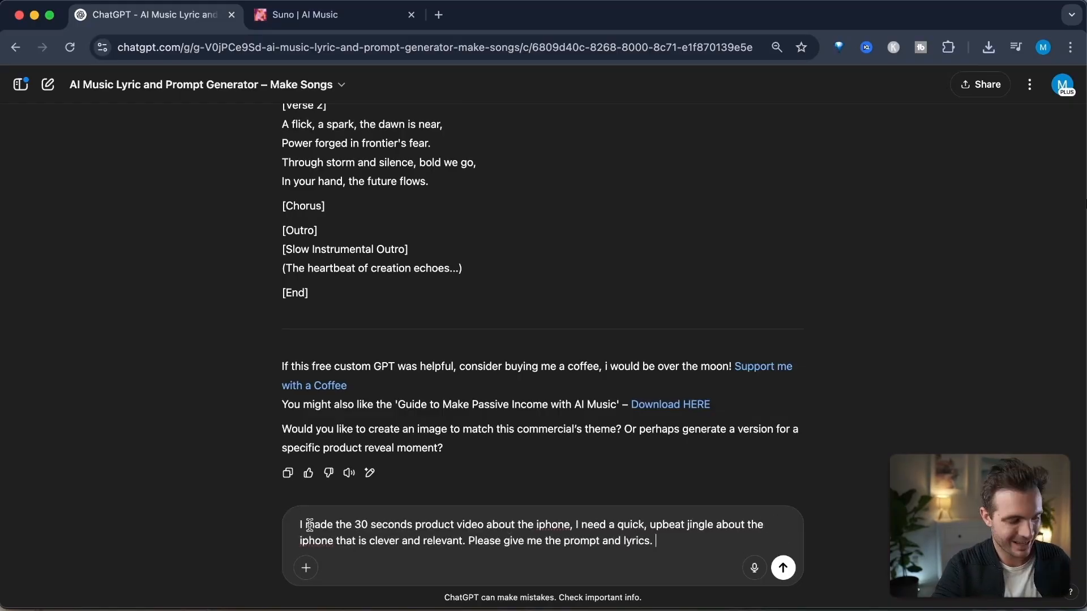
- Insert "with multiple product shots" after the first "iphone", change "the" before "30 seconds" to "a", and send the request
left_click(568, 525)
type("with multiple product shots")
double_click(344, 525)
type("a")
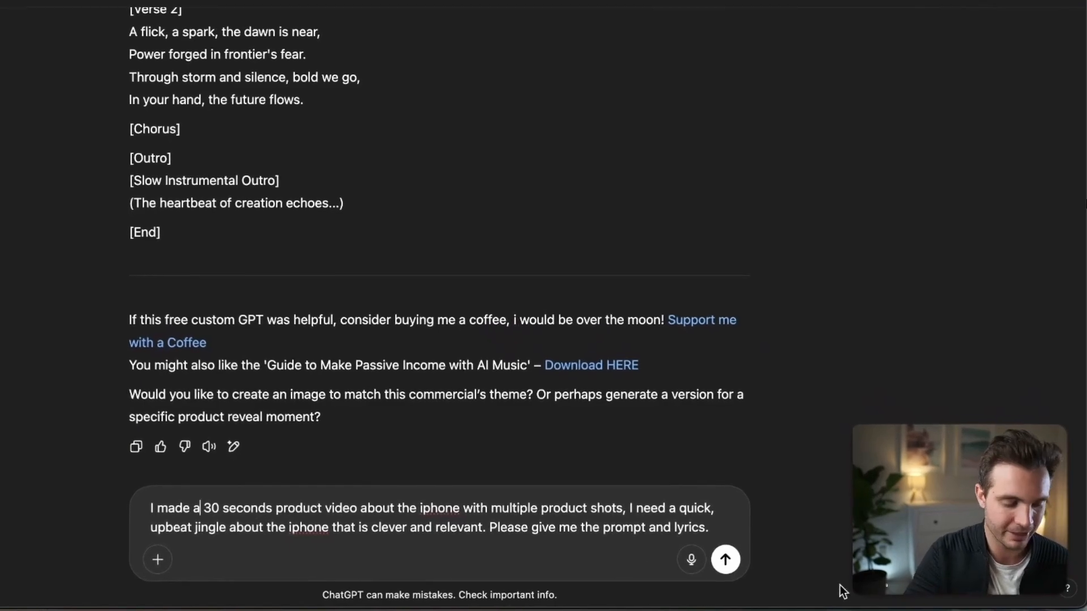
left_click(721, 559)
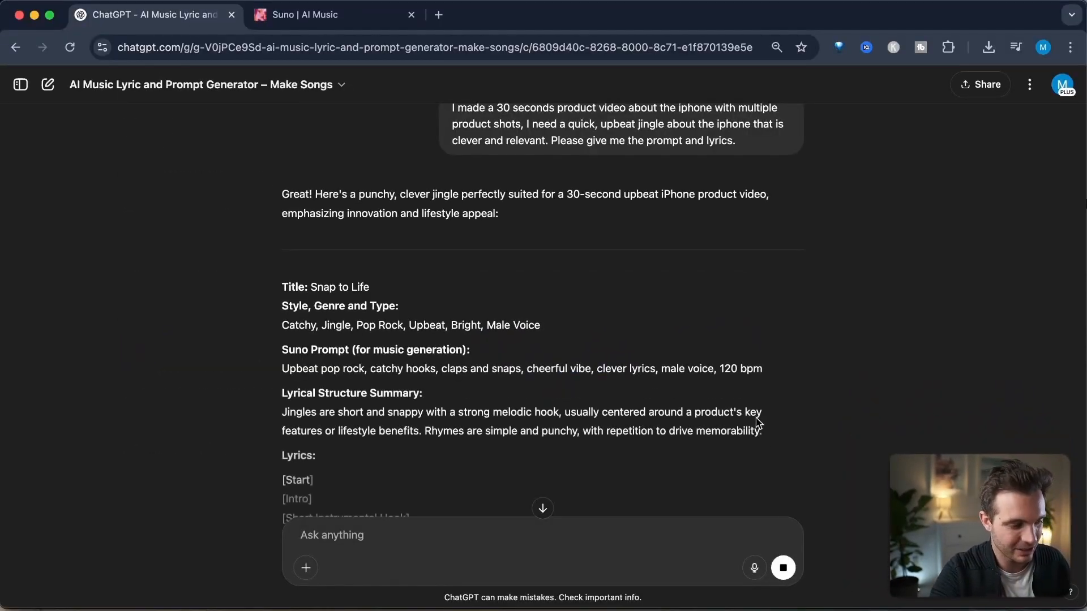
- Skim the Snap to Life lyrics and copy "Upbeat pop rock, catchy hooks, claps and snaps, cheerful vibe" from the Suno prompt
scroll(757, 423, "down", 5)
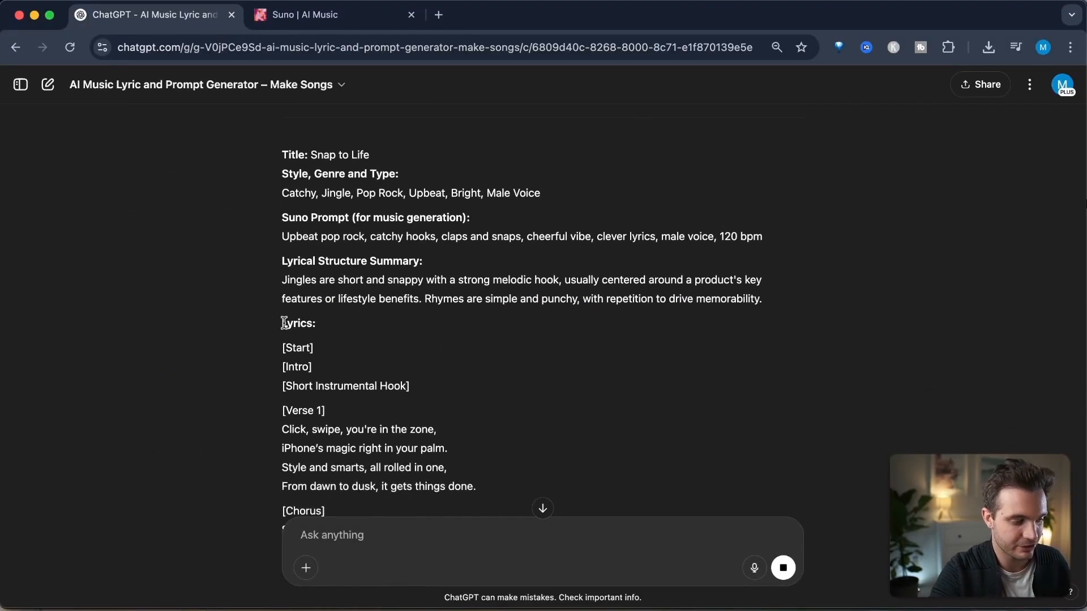
left_click_drag(284, 323, 428, 481)
scroll(429, 464, "down", 3)
left_click(311, 331)
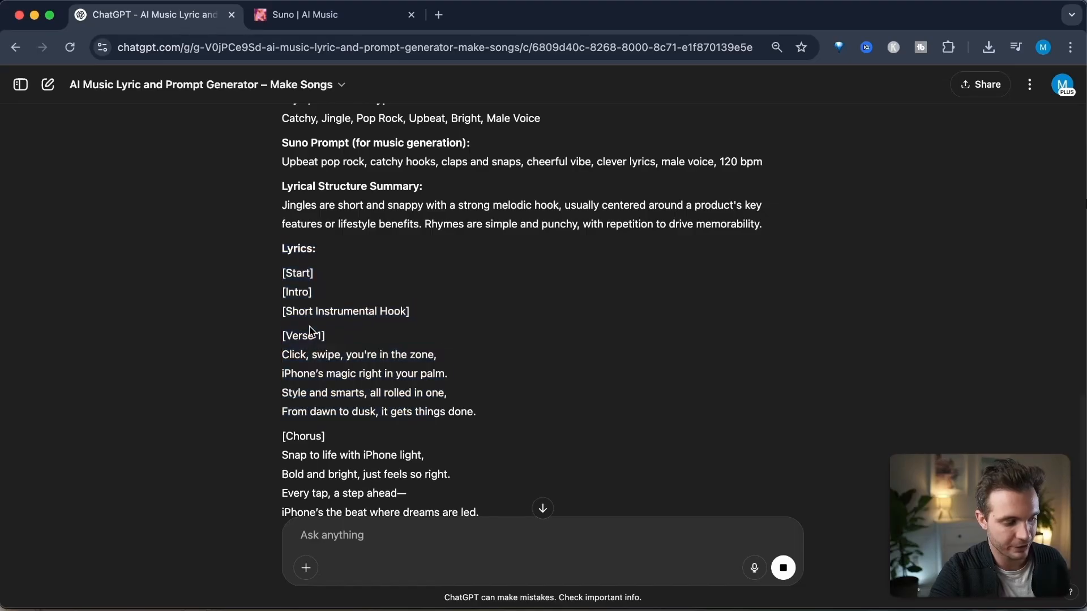
scroll(308, 406, "up", 3)
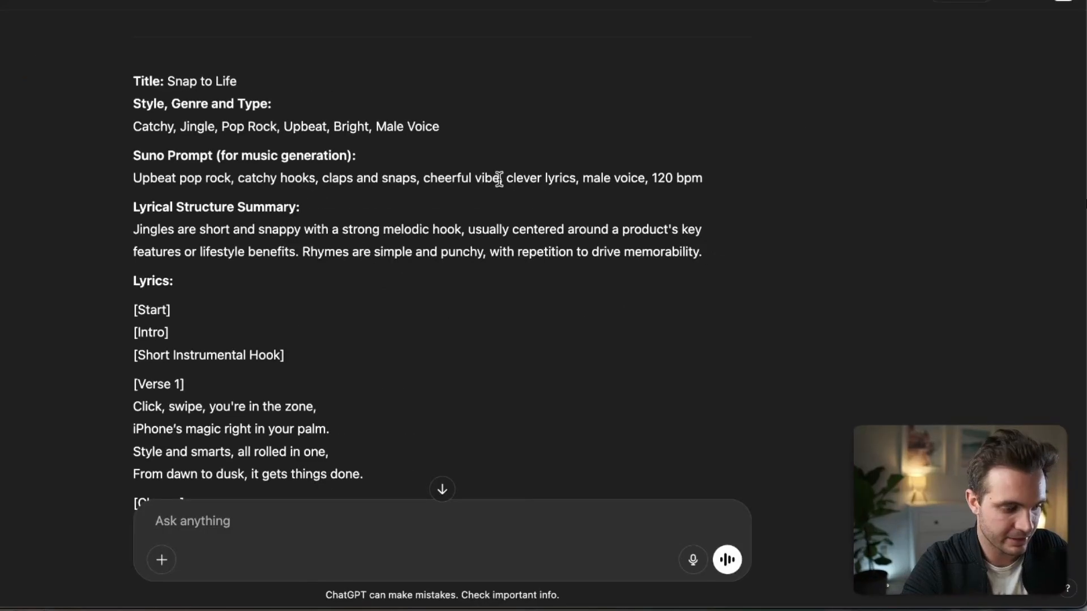
left_click_drag(499, 179, 130, 181)
key("ctrl+c")
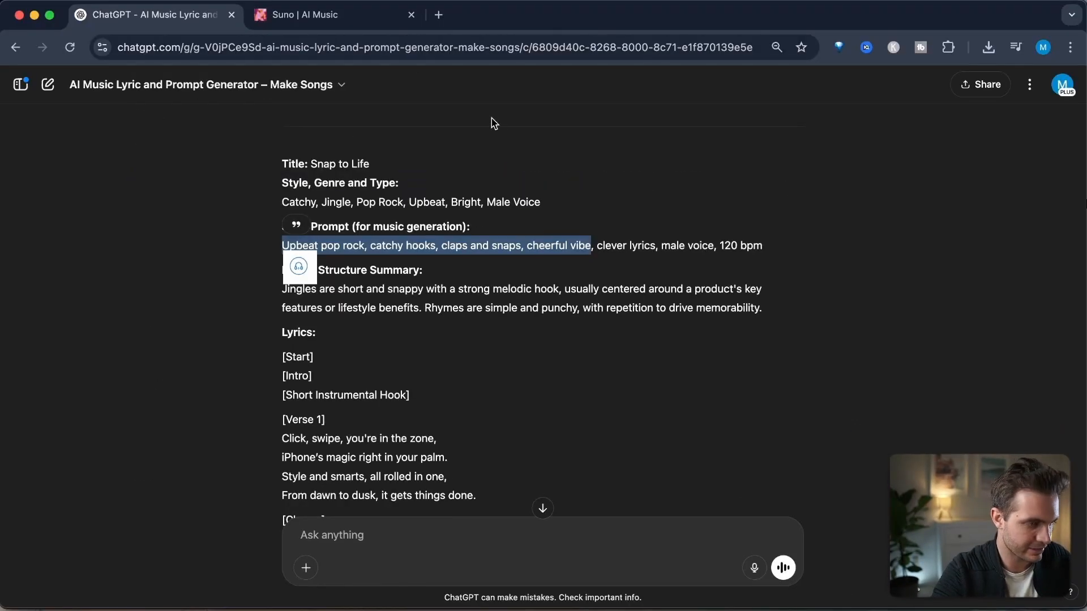
- Switch to Suno and change the song title to Commercial Dramatic Song V3
left_click(305, 14)
left_click(377, 90)
left_click(377, 90)
key("BackSpace")
type("3")
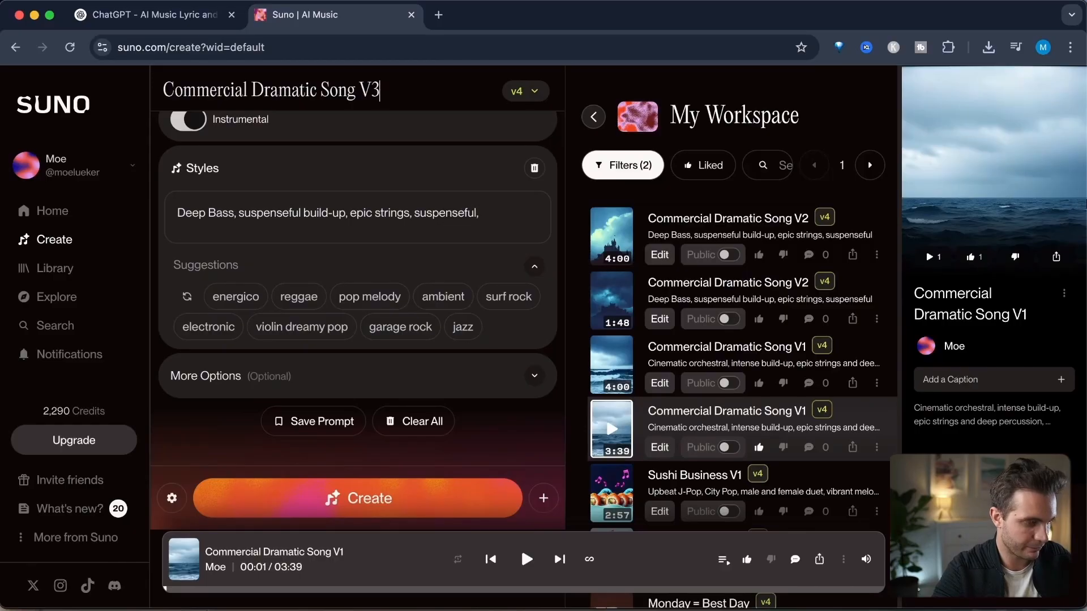
- Turn off Instrumental and replace the styles with "Upbeat pop rock, catchy hooks, claps and snaps, cheerful vibe"
scroll(193, 197, "up", 2)
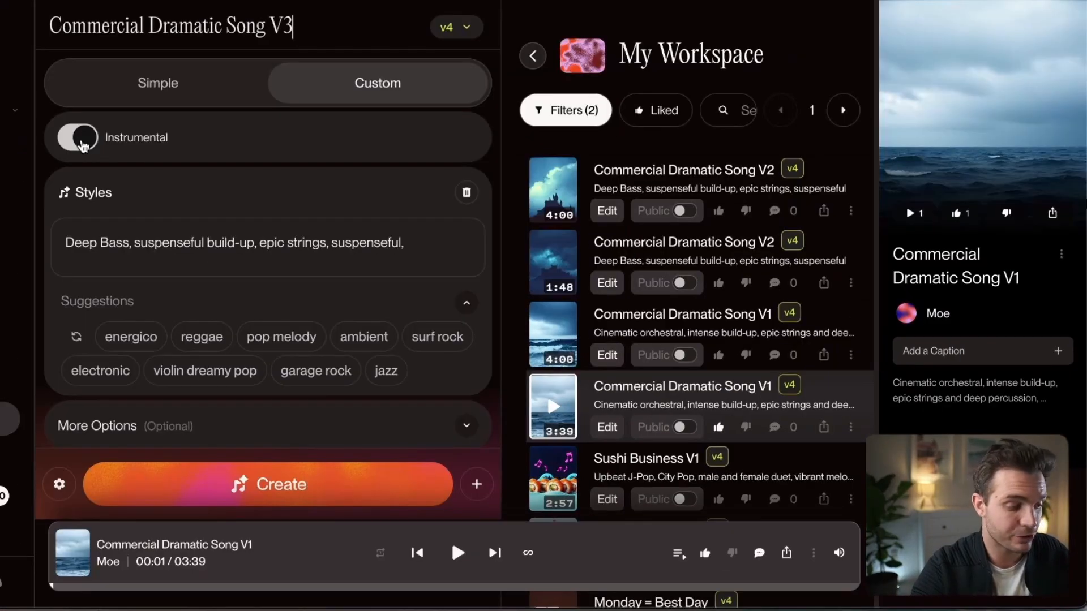
left_click(83, 146)
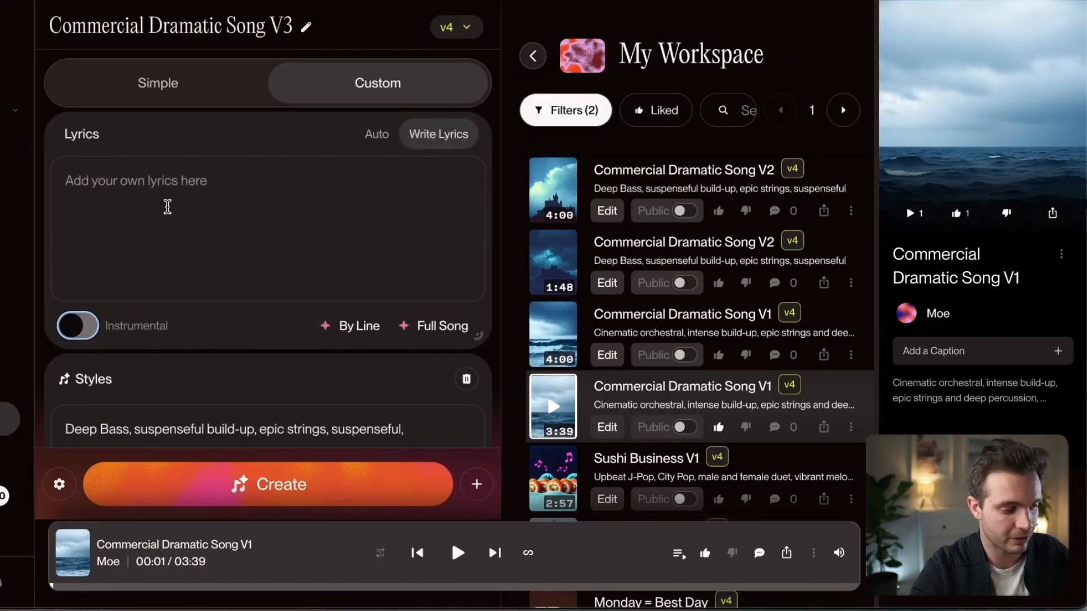
scroll(166, 211, "down", 2)
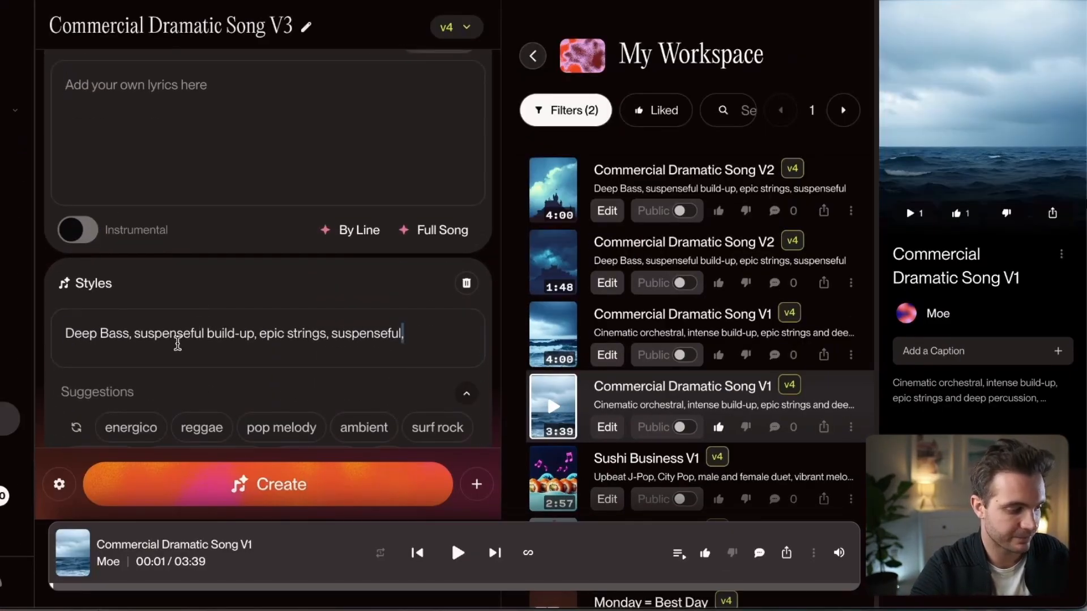
key("ctrl+a")
key("ctrl+v")
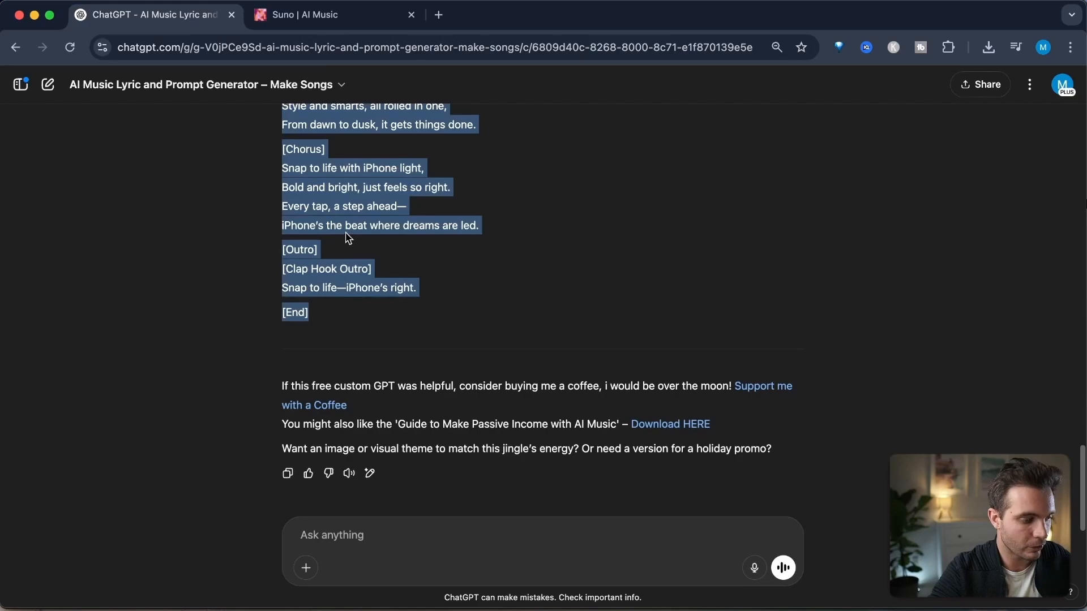
- Read through the verse and chorus of the Snap to Life lyrics in ChatGPT
scroll(347, 238, "up", 6)
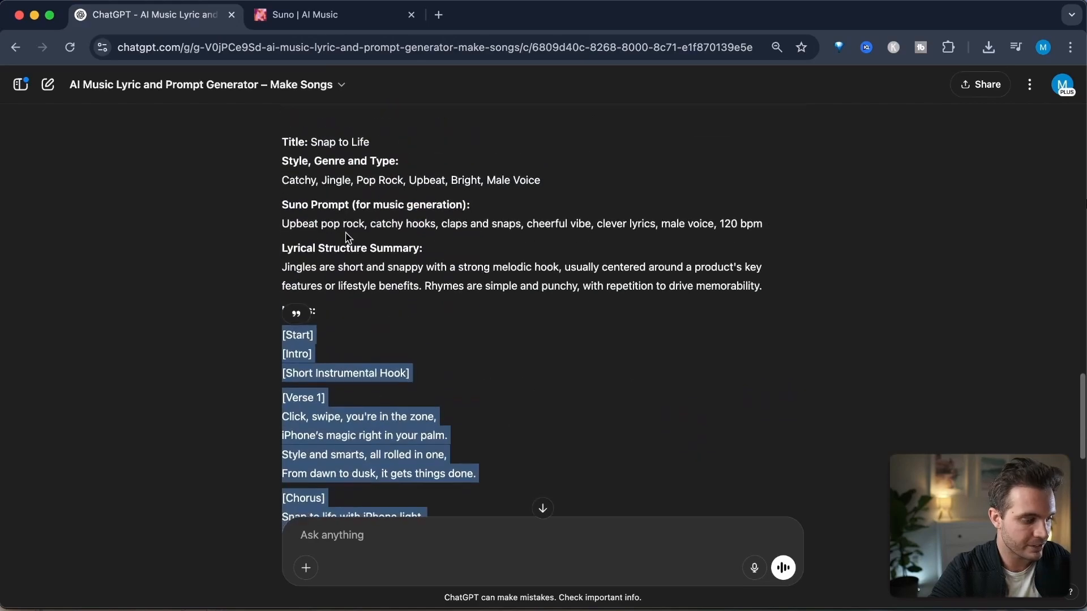
scroll(347, 238, "down", 3)
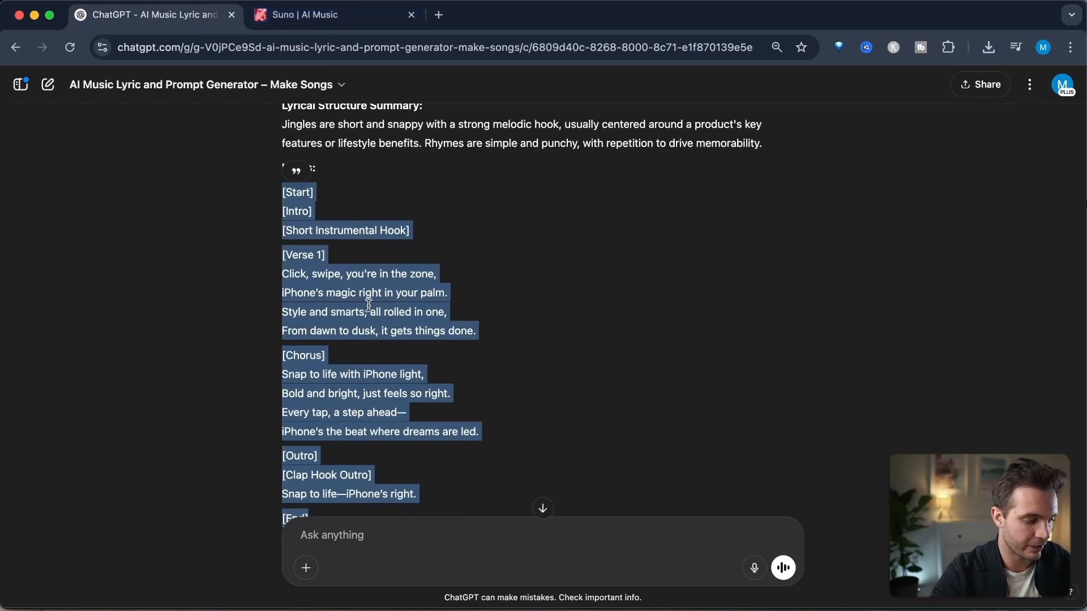
left_click(301, 279)
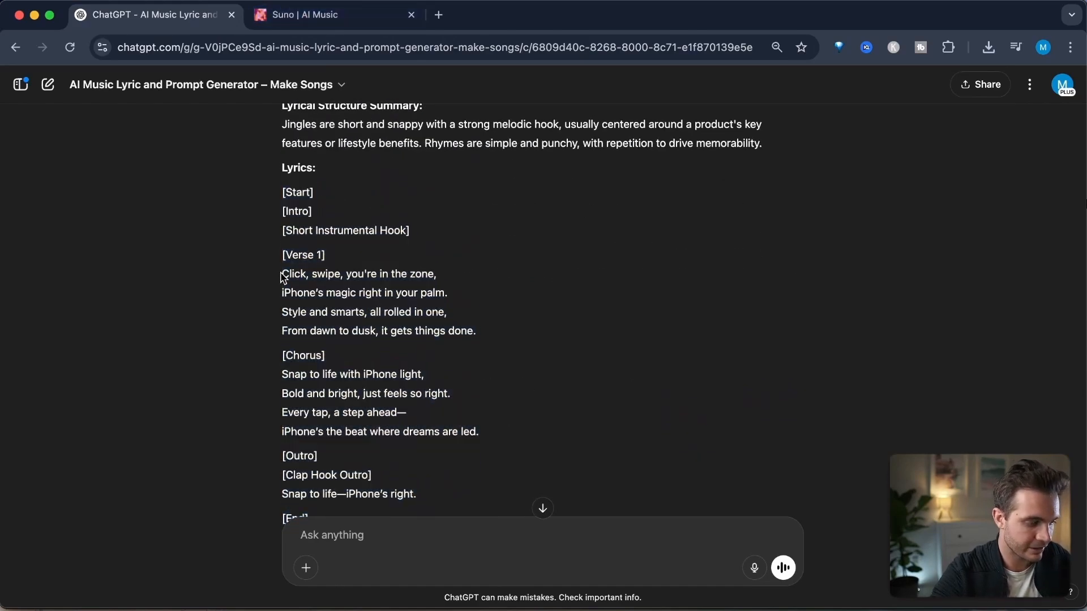
left_click_drag(283, 276, 512, 340)
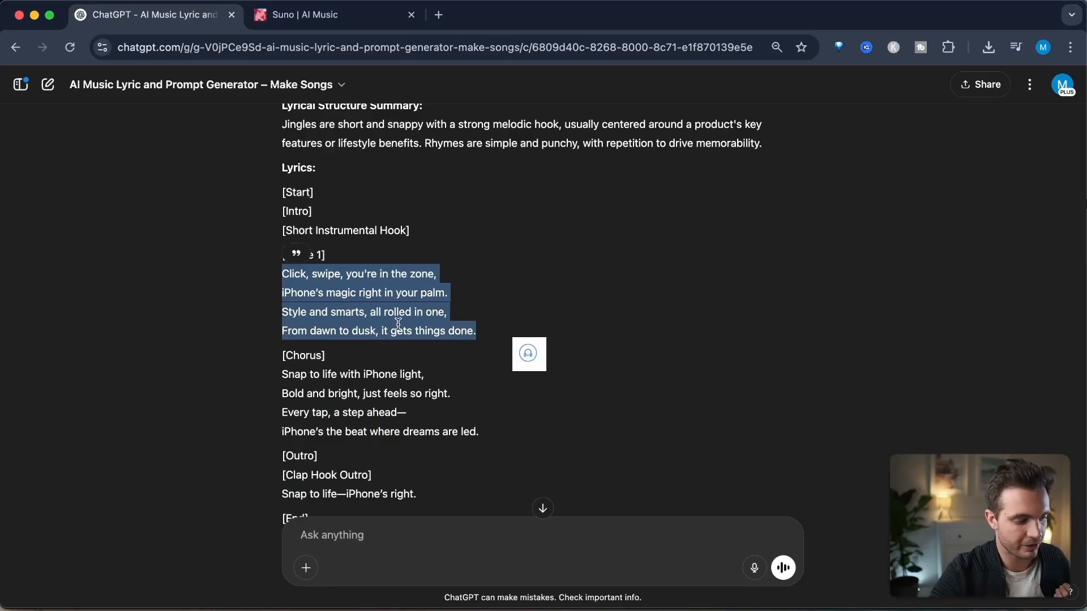
left_click(342, 396)
left_click_drag(283, 274, 455, 296)
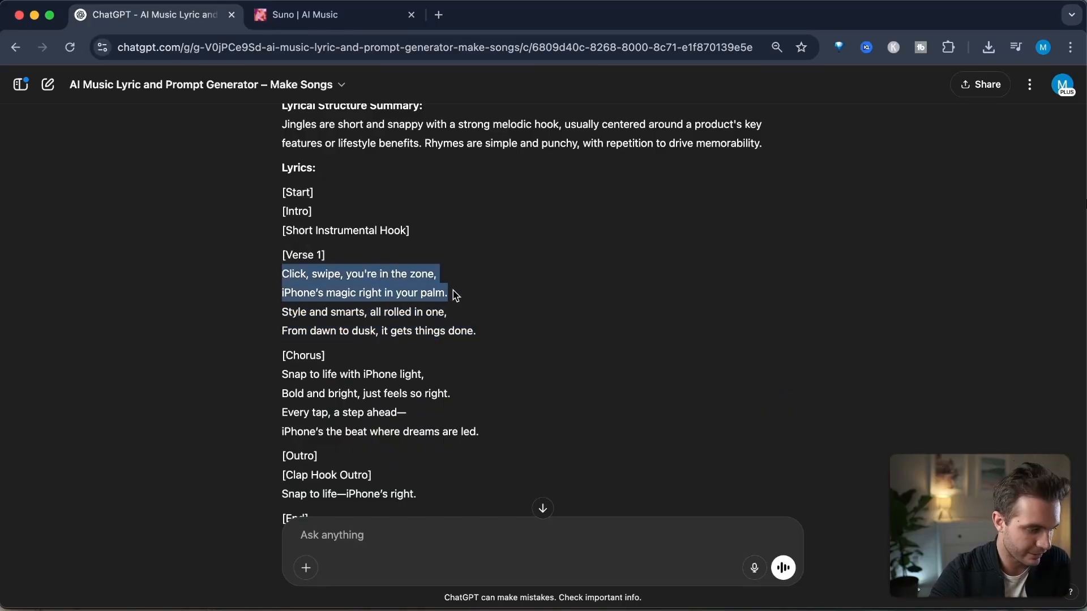
scroll(430, 328, "down", 1)
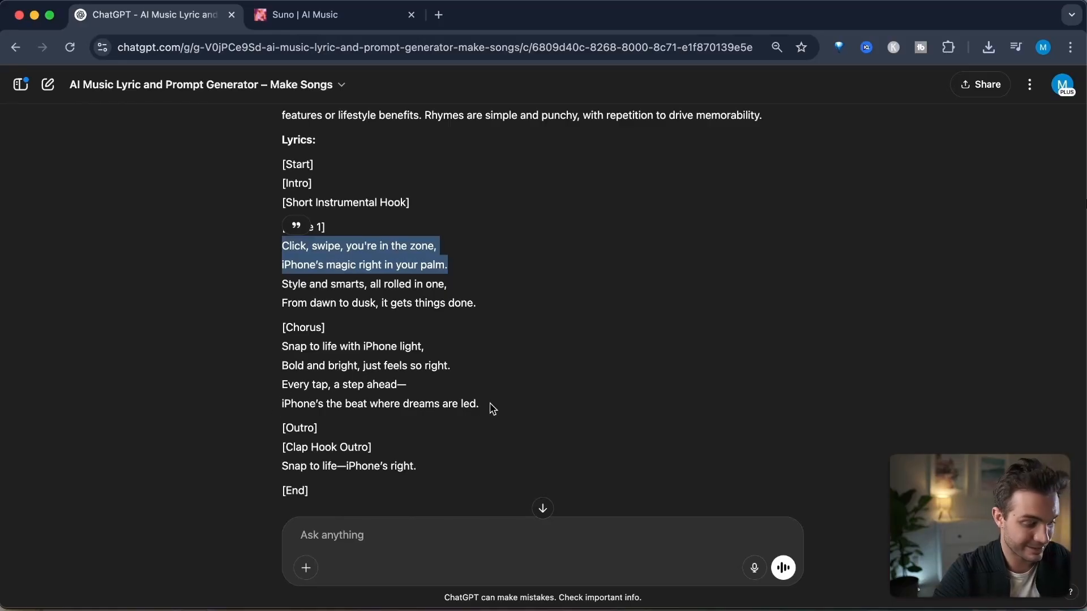
- Copy the full jingle lyrics from [Start] to [End] into Suno's lyrics and generate Commercial Dramatic Song V3
left_click_drag(493, 408, 270, 142)
left_click(272, 163)
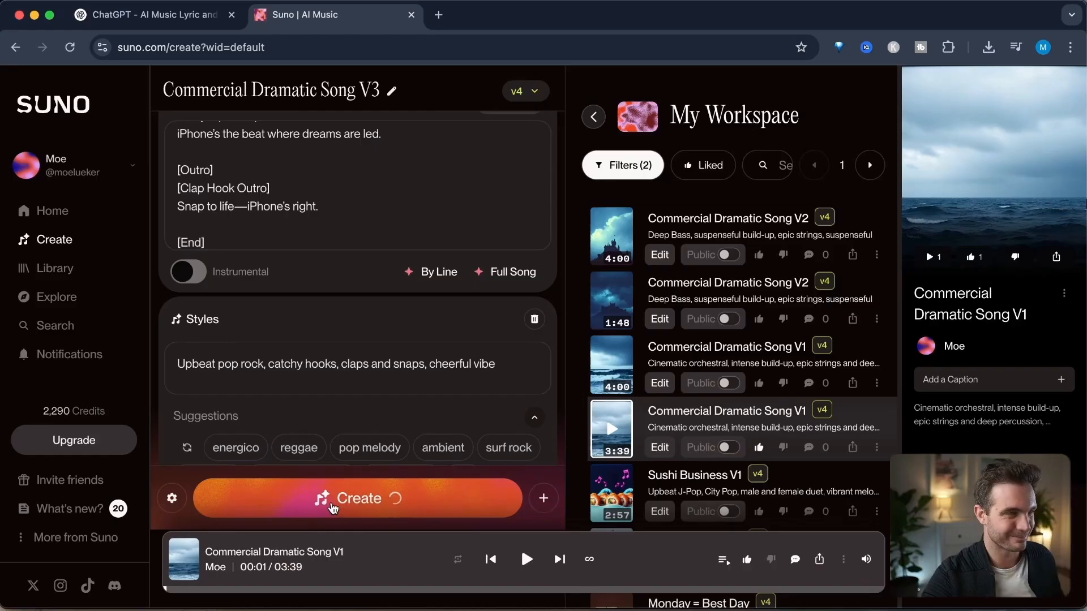
left_click(332, 504)
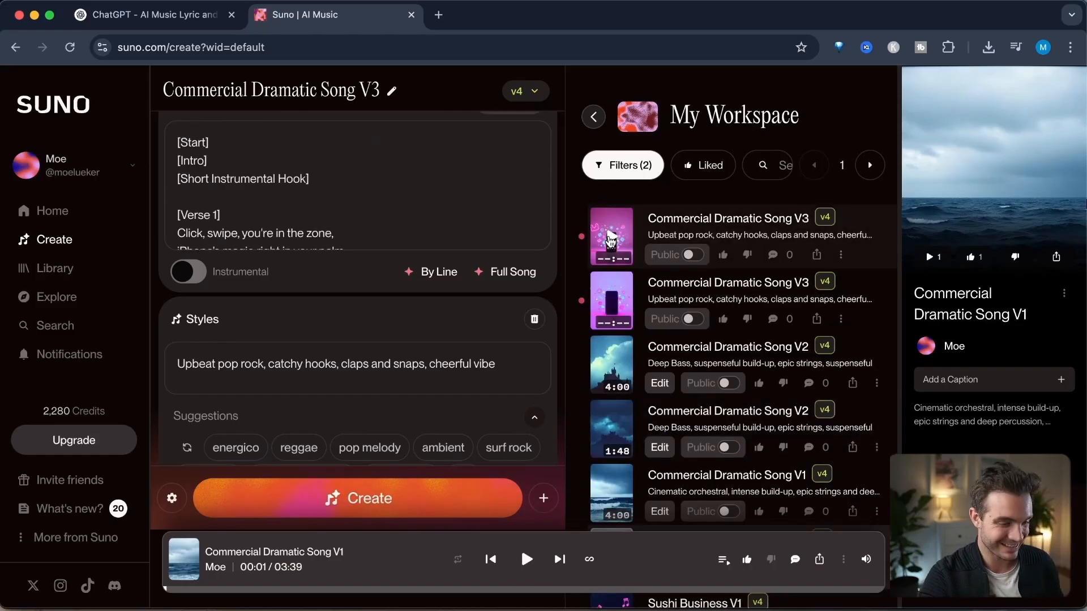
- Listen to the first take of Commercial Dramatic Song V3 while following its lyrics through the chorus, and pause it
left_click(610, 240)
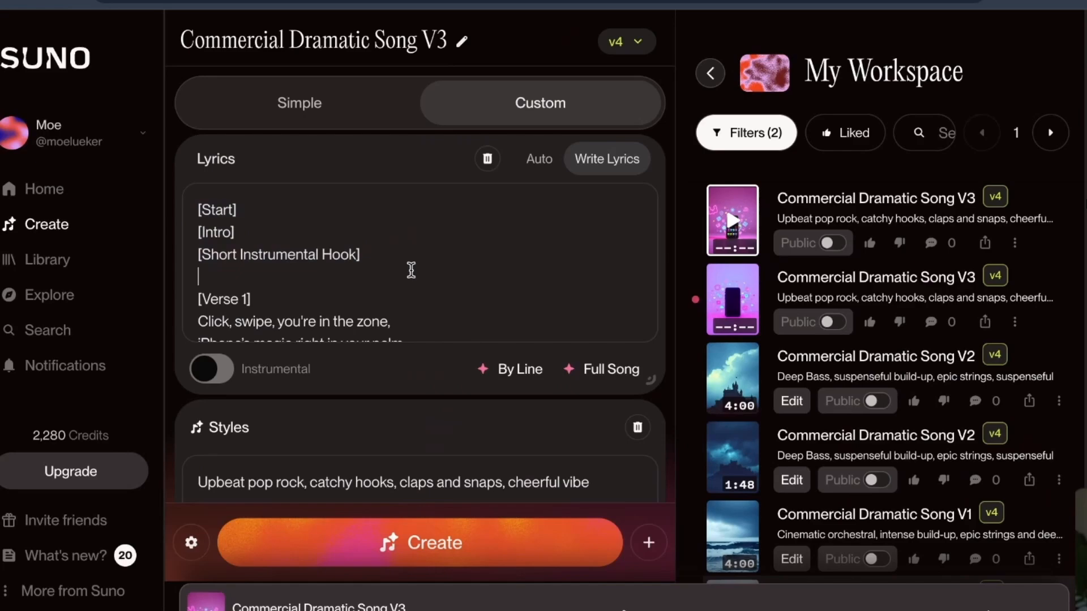
left_click_drag(462, 259, 221, 250)
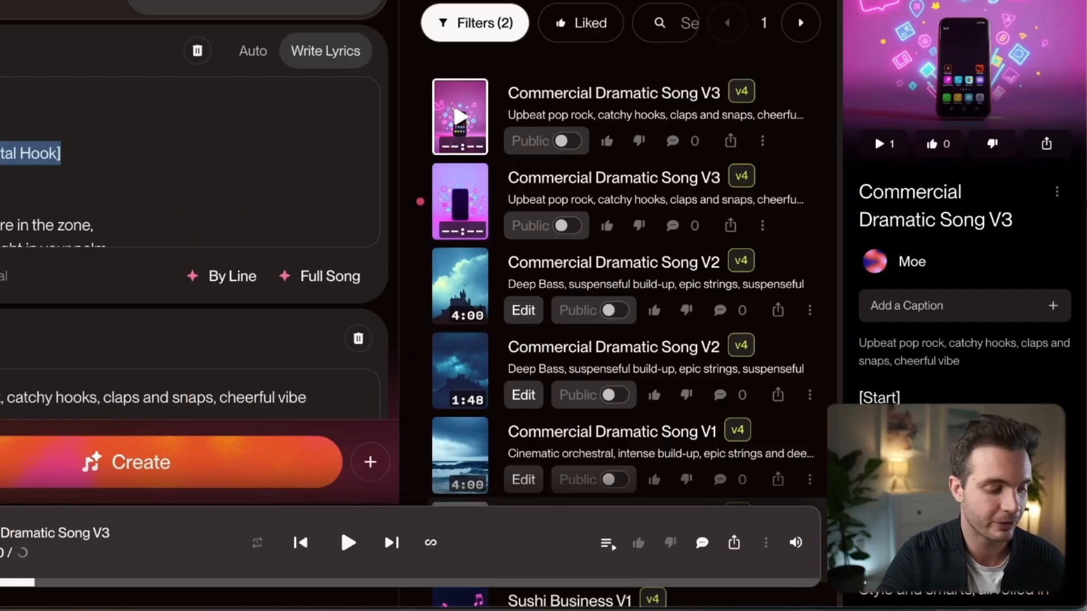
left_click(348, 543)
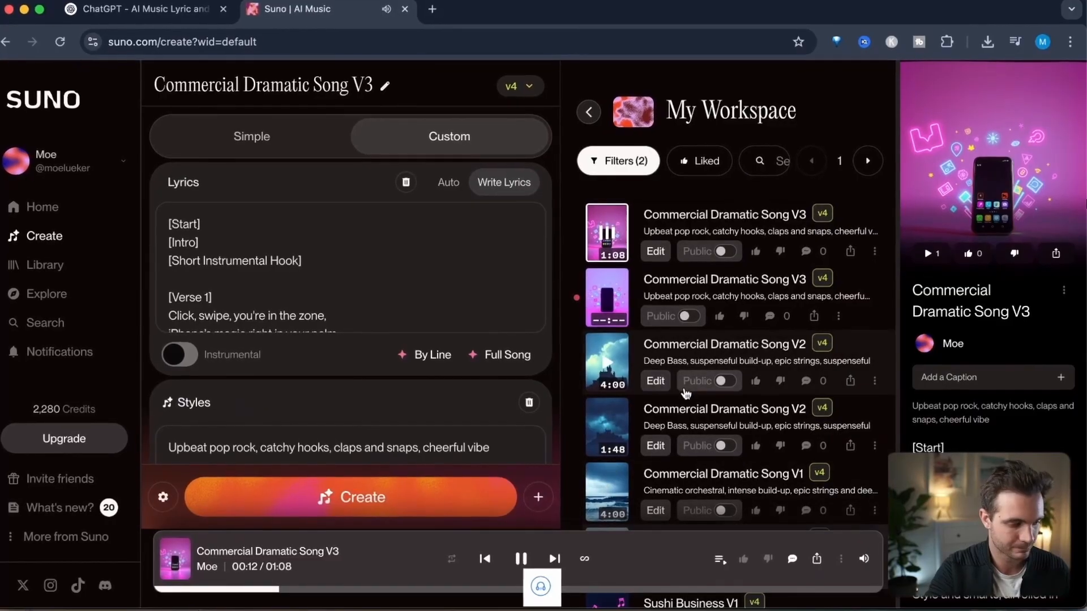
scroll(991, 340, "down", 3)
left_click_drag(912, 404, 1076, 445)
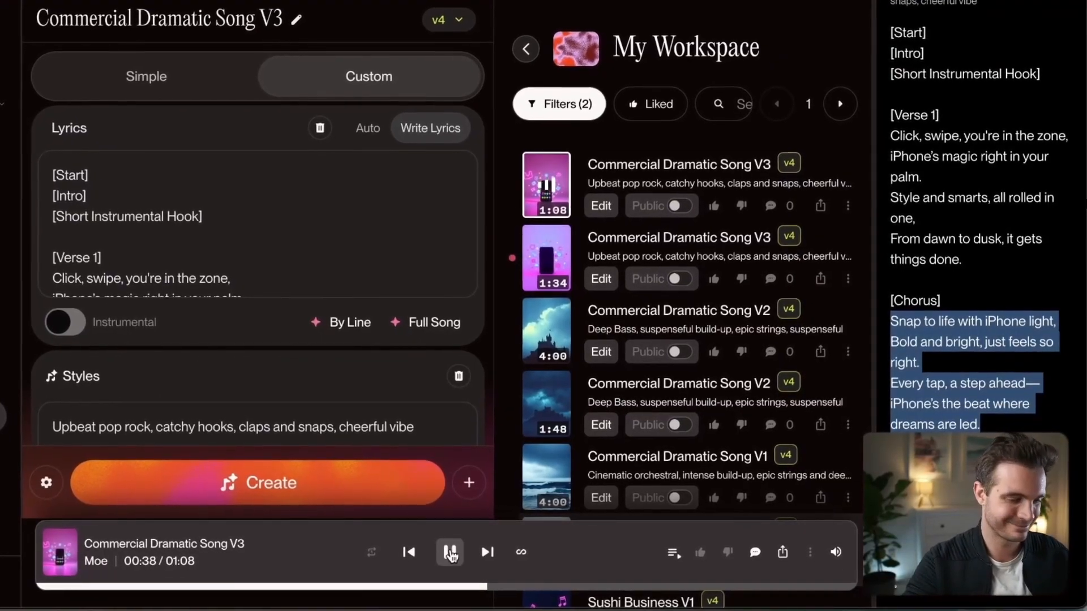
left_click(450, 553)
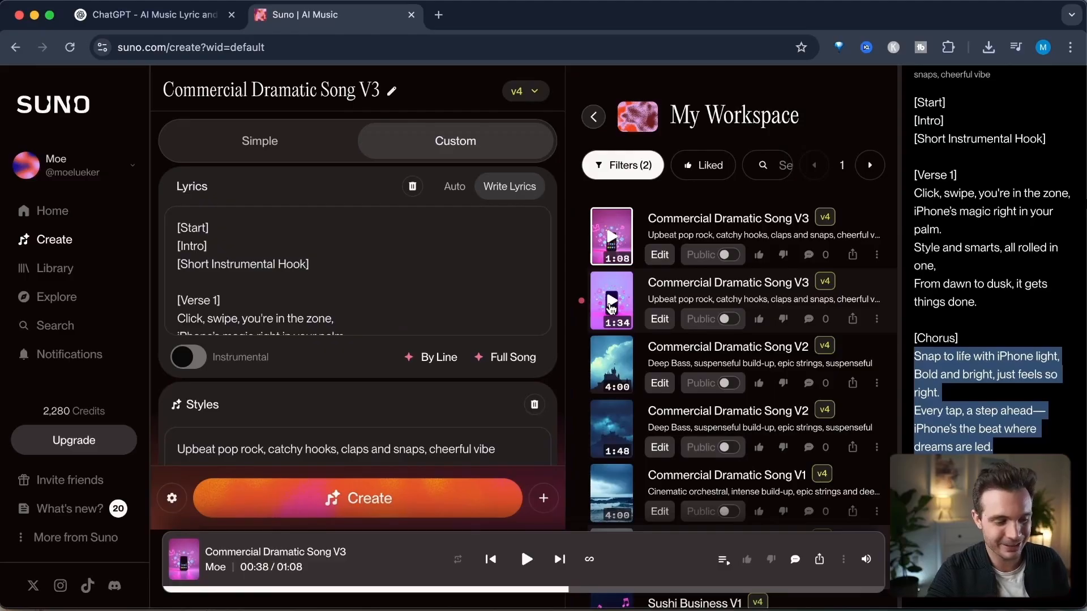
- Play the second take of Commercial Dramatic Song V3 and follow its verse and chorus lyrics
left_click(611, 308)
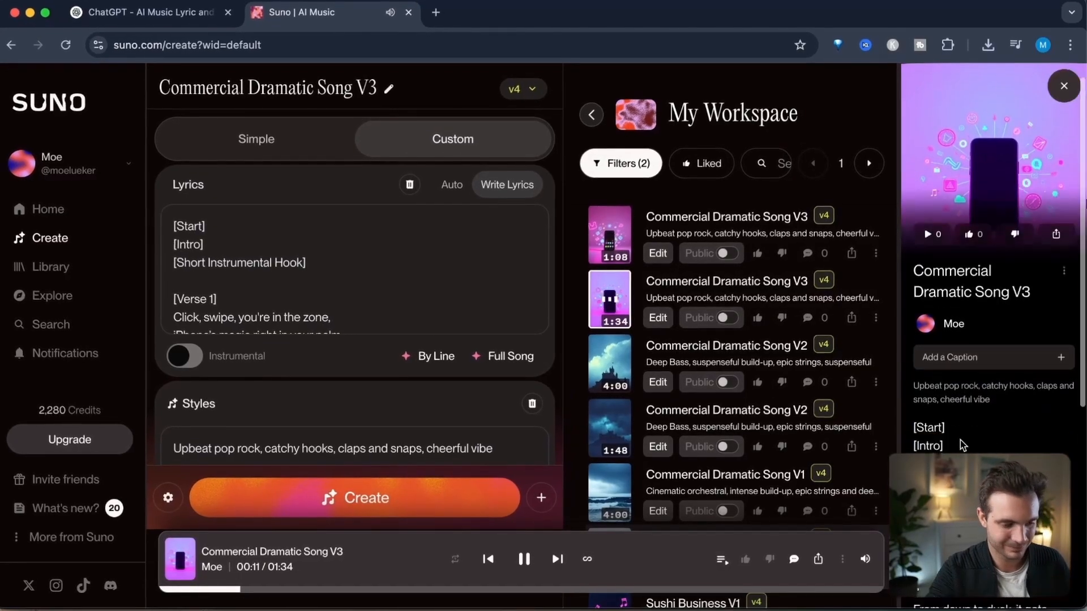
left_click_drag(919, 275, 1047, 389)
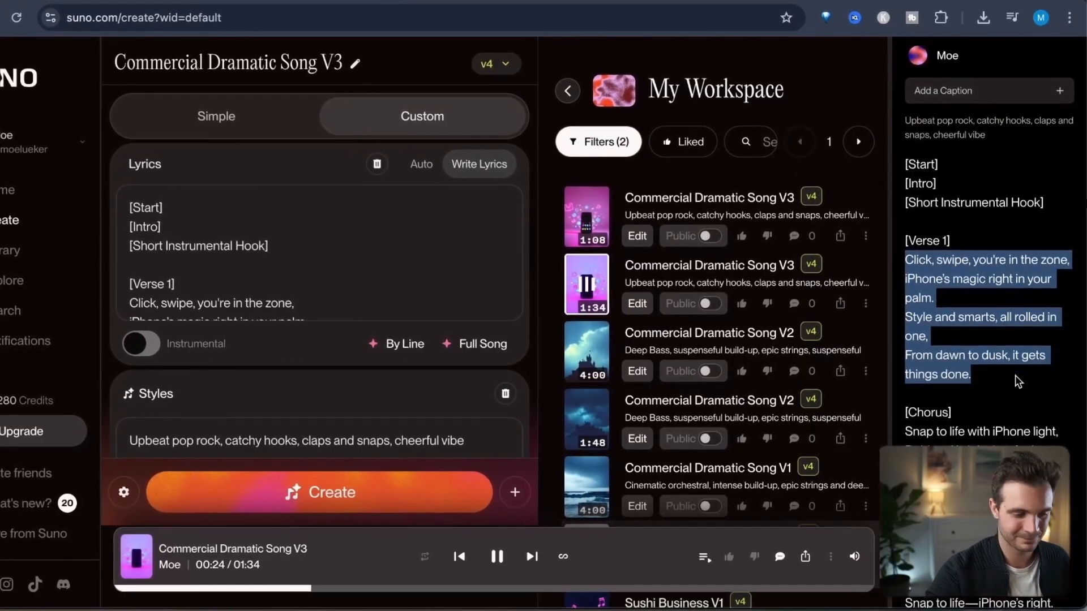
scroll(1019, 376, "down", 2)
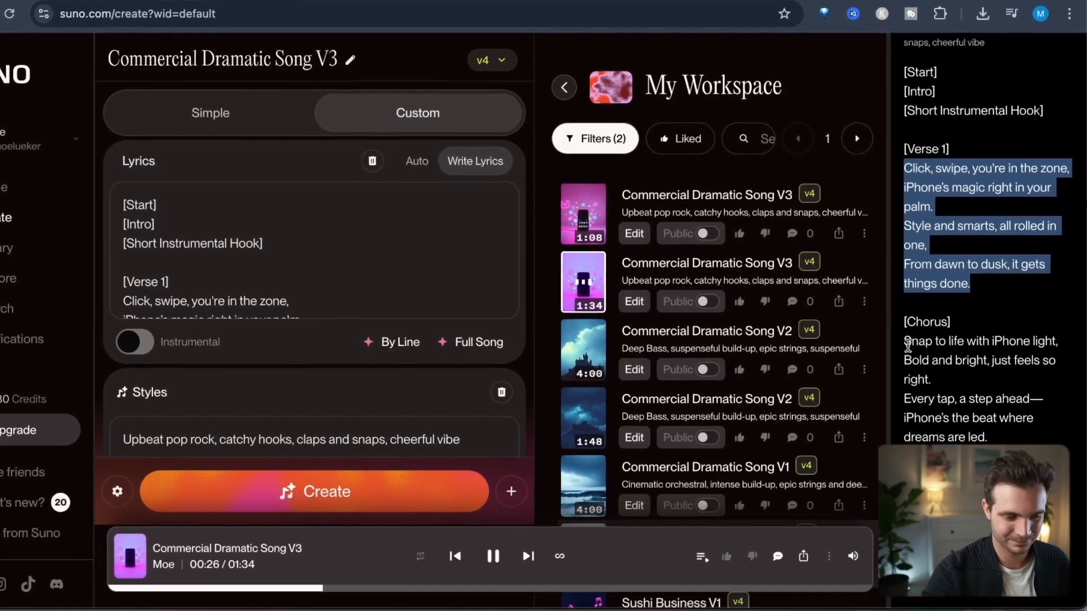
left_click_drag(904, 341, 1026, 435)
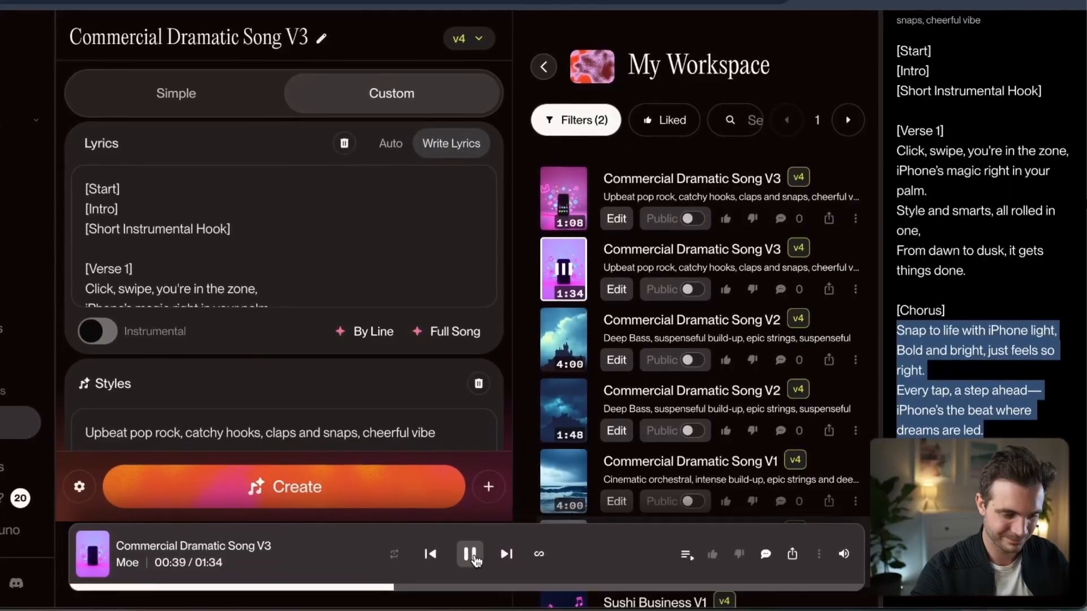
- Download the 1:08 take of Commercial Dramatic Song V3 and, in CapCut, place it at the timeline start on a new track below V1
left_click(472, 559)
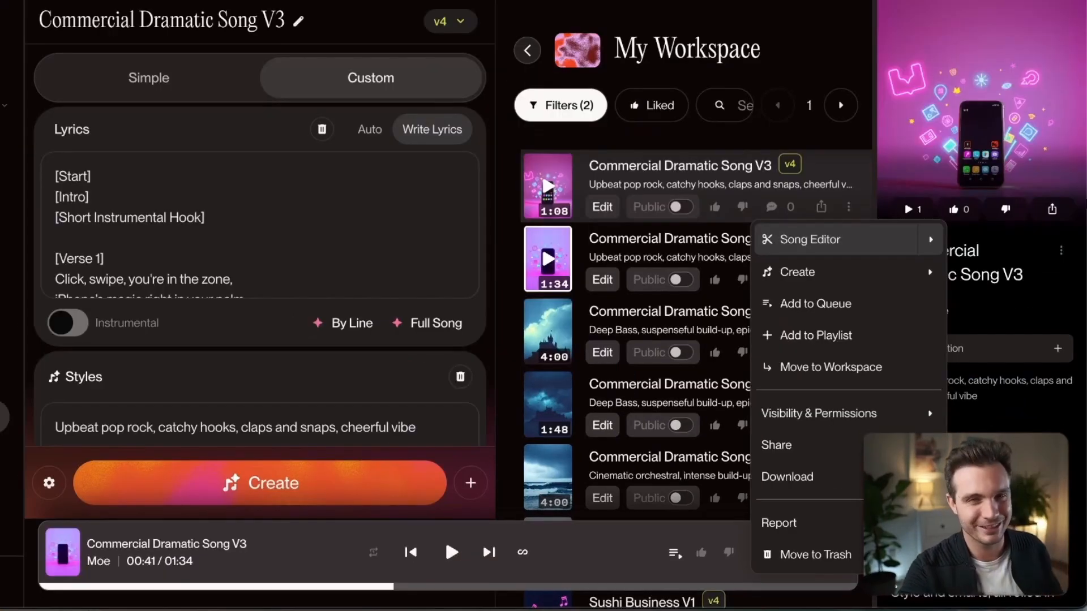
left_click(810, 240)
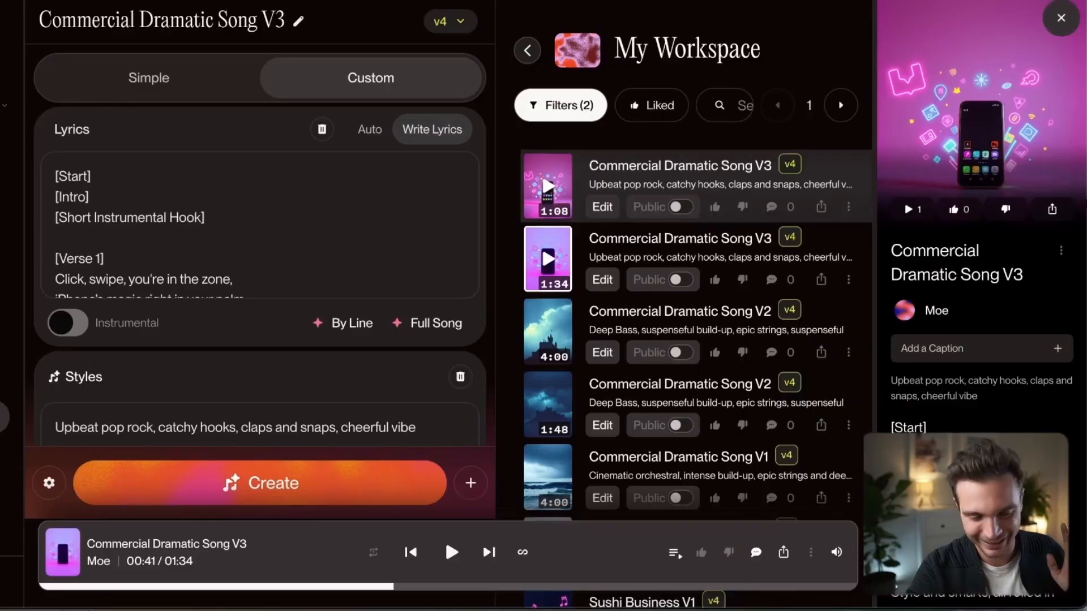
key("super+Tab")
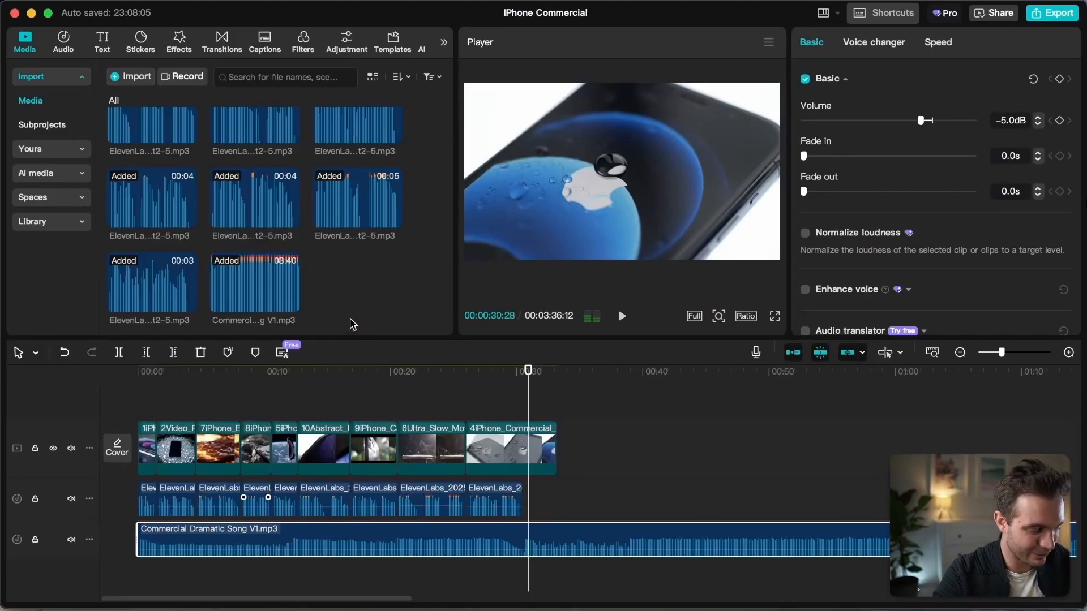
left_click_drag(284, 289, 138, 591)
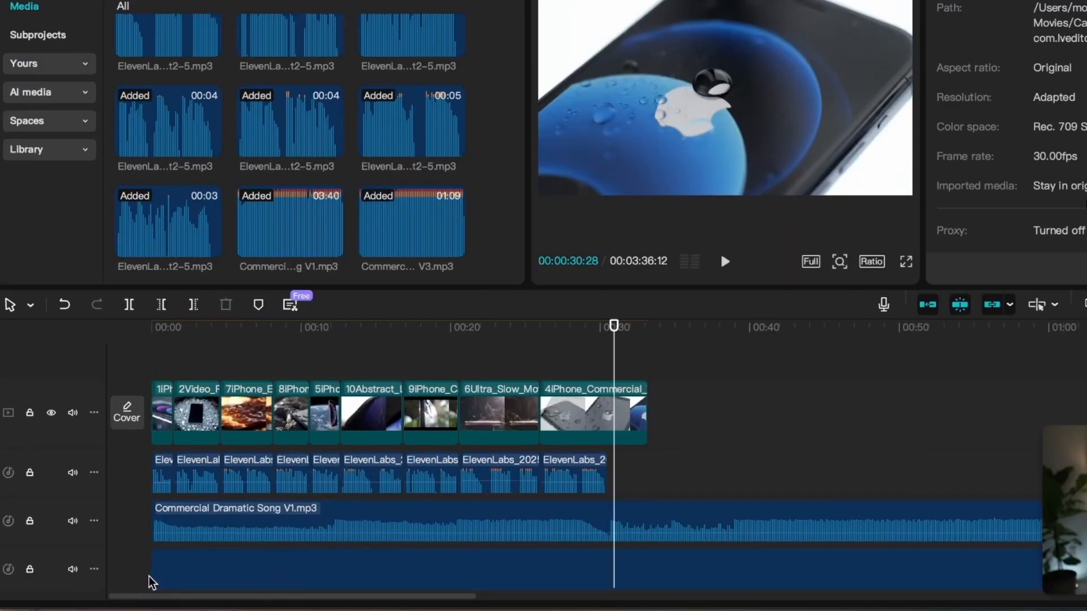
- Set the playhead to about 4 seconds and mute the Commercial Dramatic Song V1 track and the ElevenLabs voice track
left_click(258, 328)
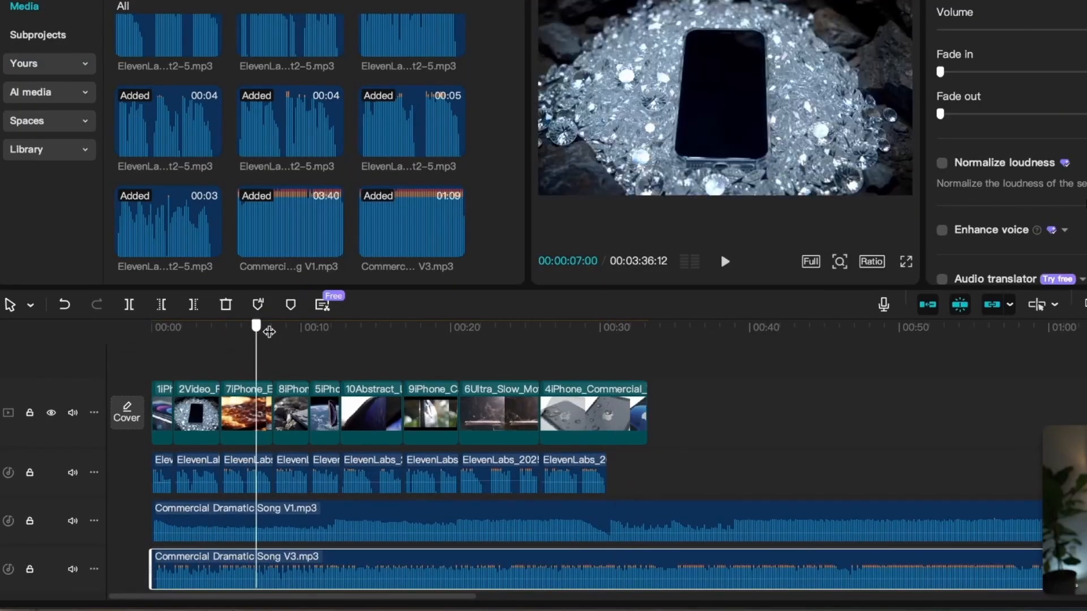
left_click_drag(269, 331, 221, 334)
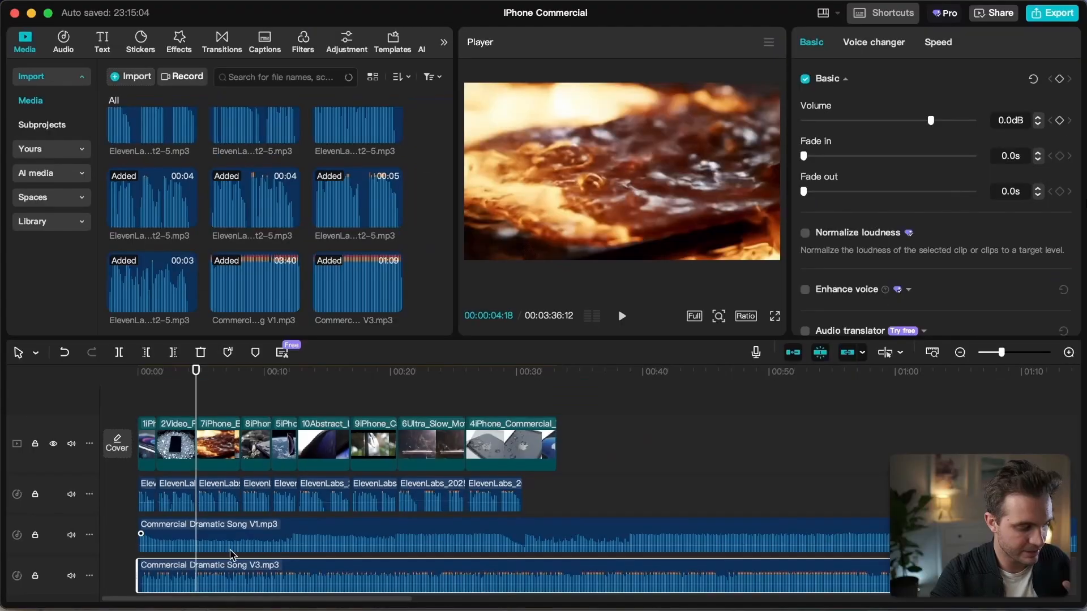
left_click(71, 535)
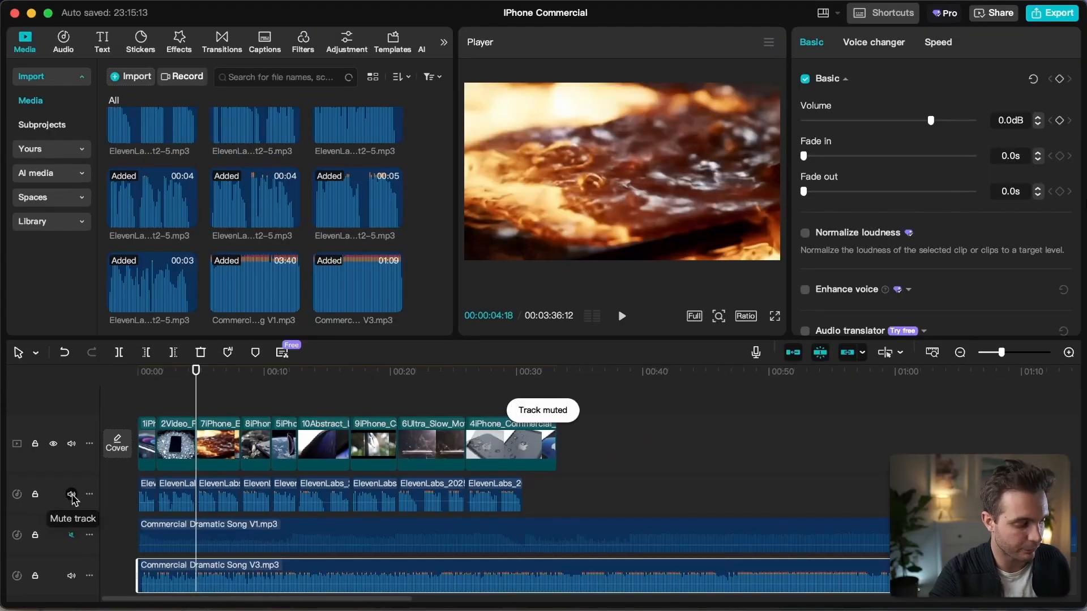
left_click(71, 495)
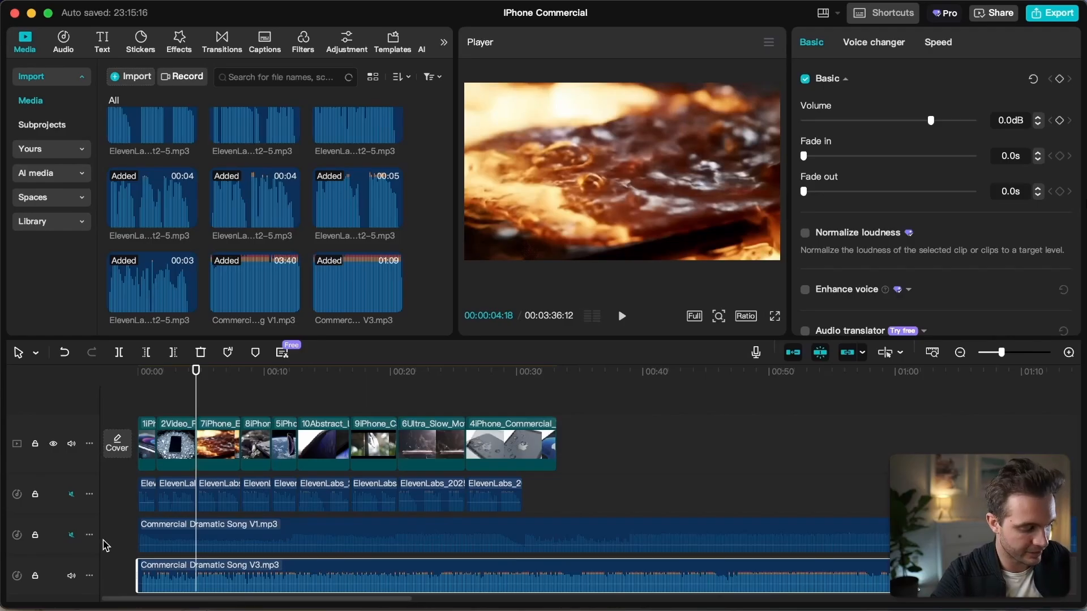
- Preview the V3 jingle against the commercial's video, sampling several points of the timeline
key("space")
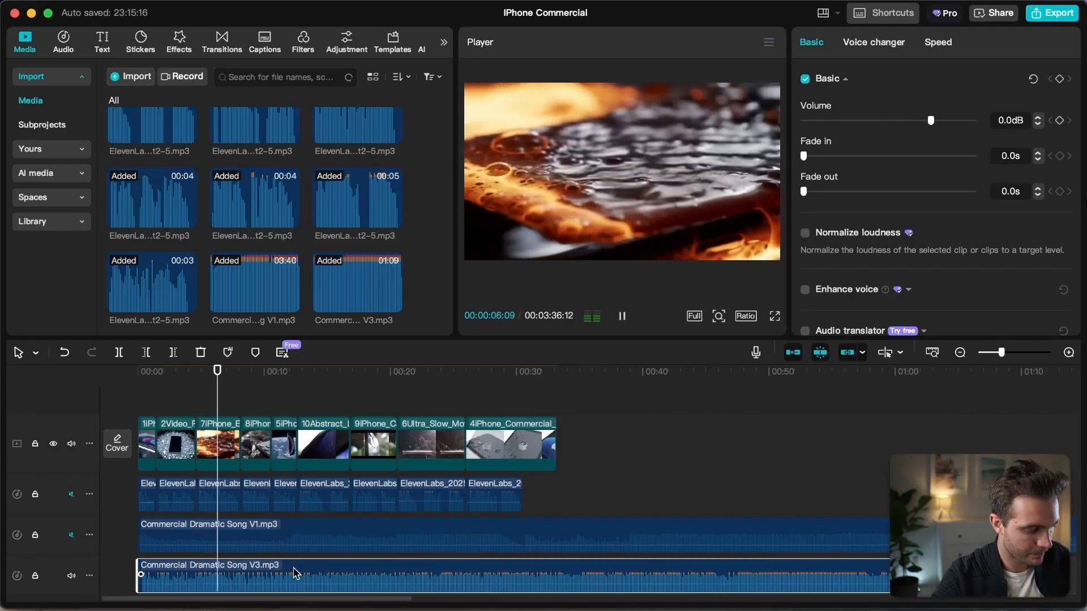
left_click(365, 375)
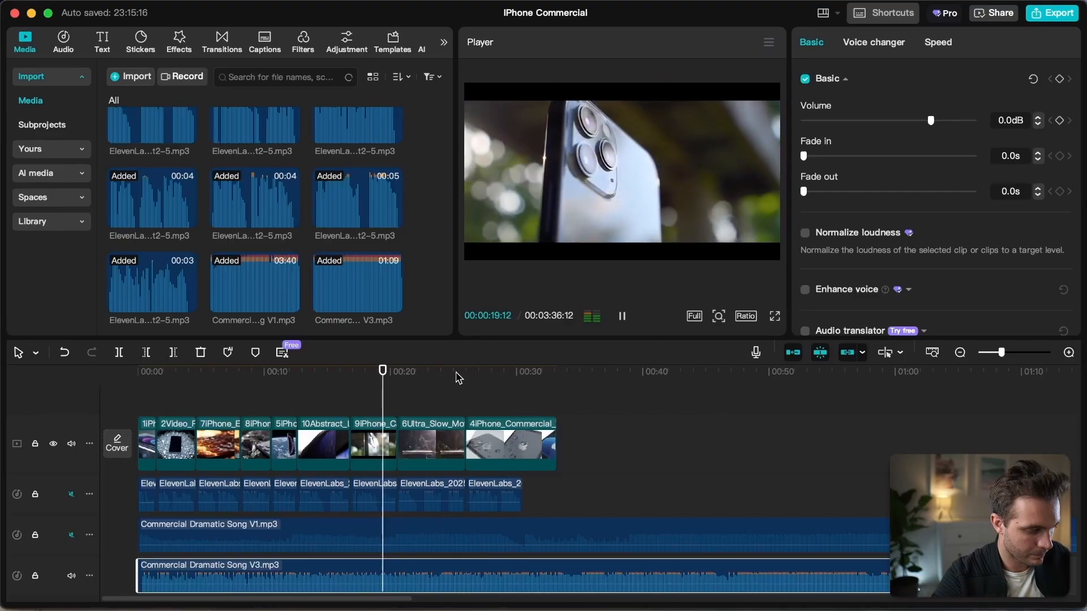
left_click_drag(302, 375, 290, 377)
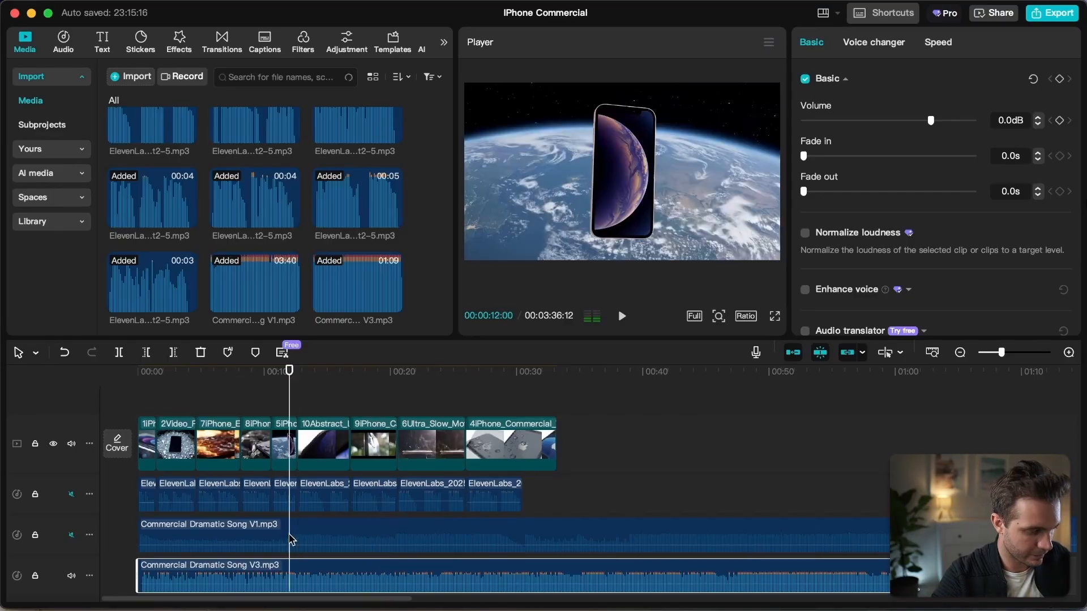
- Trim the end of Commercial Dramatic Song V3.mp3 to the end of the last video clip at 00:00:33:02
left_click(291, 585)
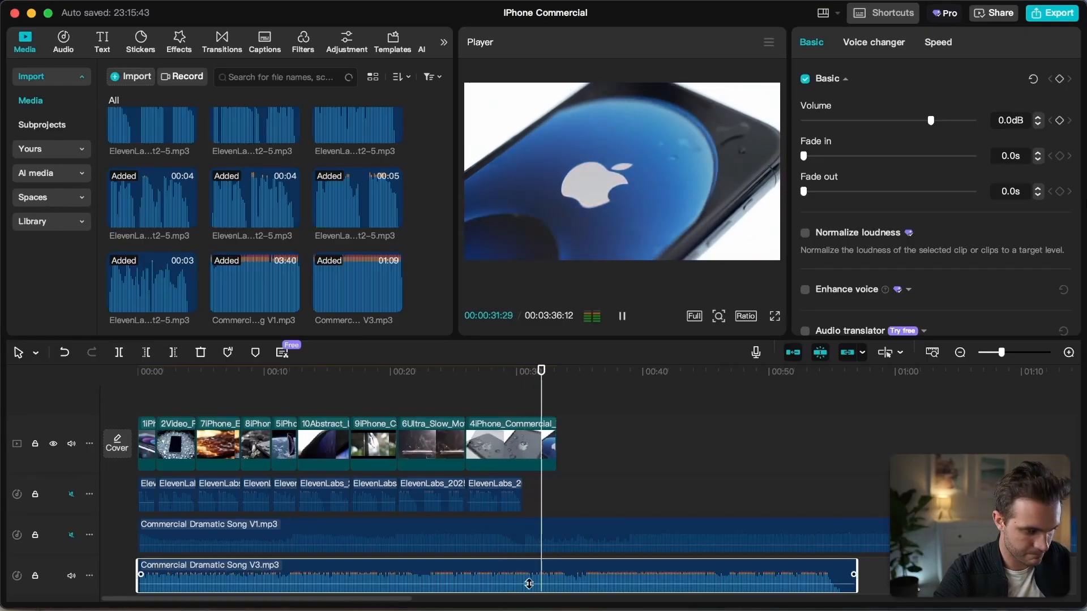
key("w")
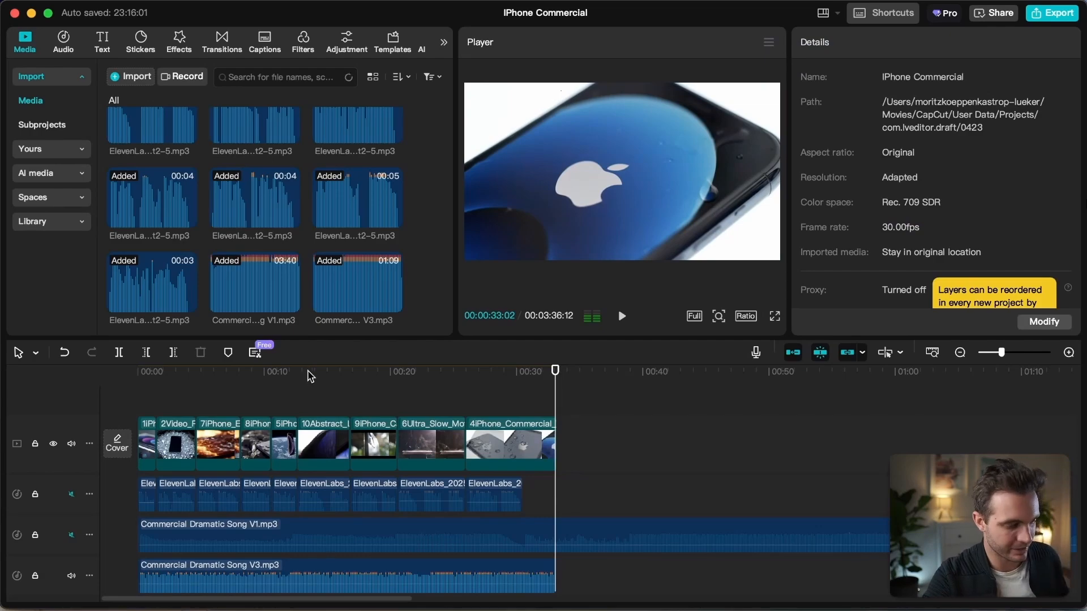